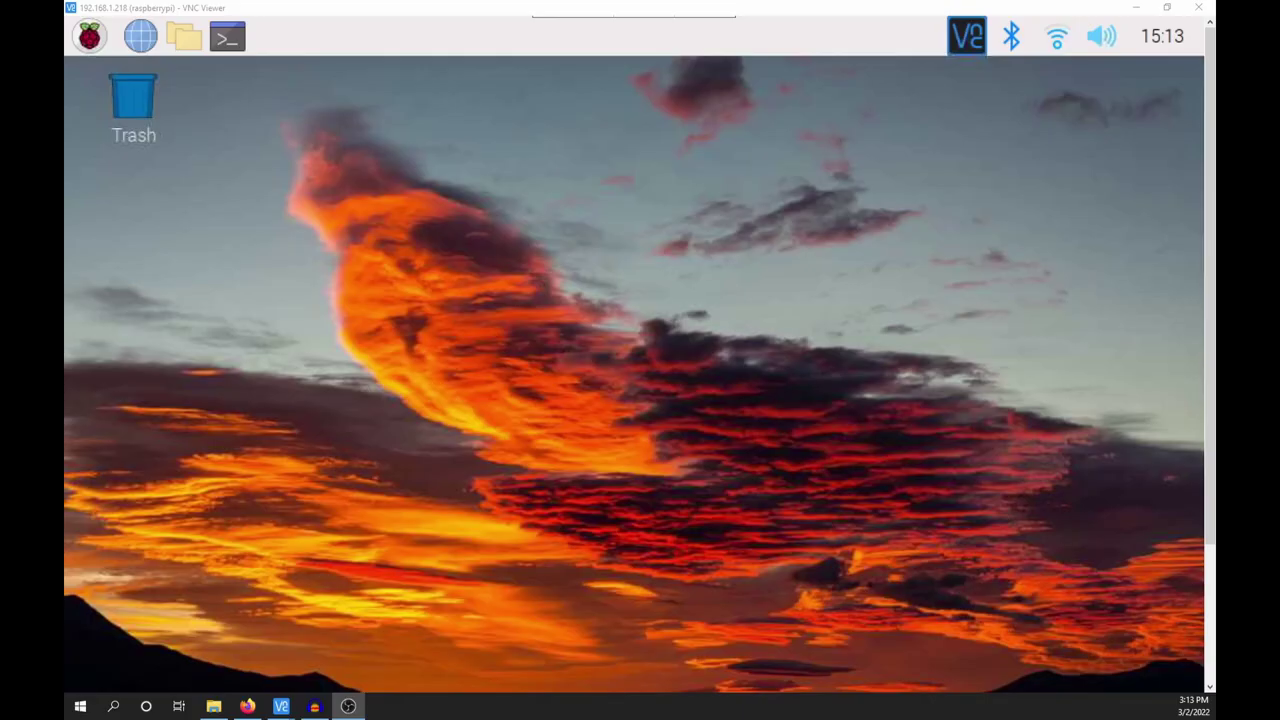
- Search Add / Remove Software for 'wsjt-x' to list the matching WSJT-X packages
{"action": "left_click", "coordinate": [89, 36]}
{"action": "mouse_move", "coordinate": [171, 358]}
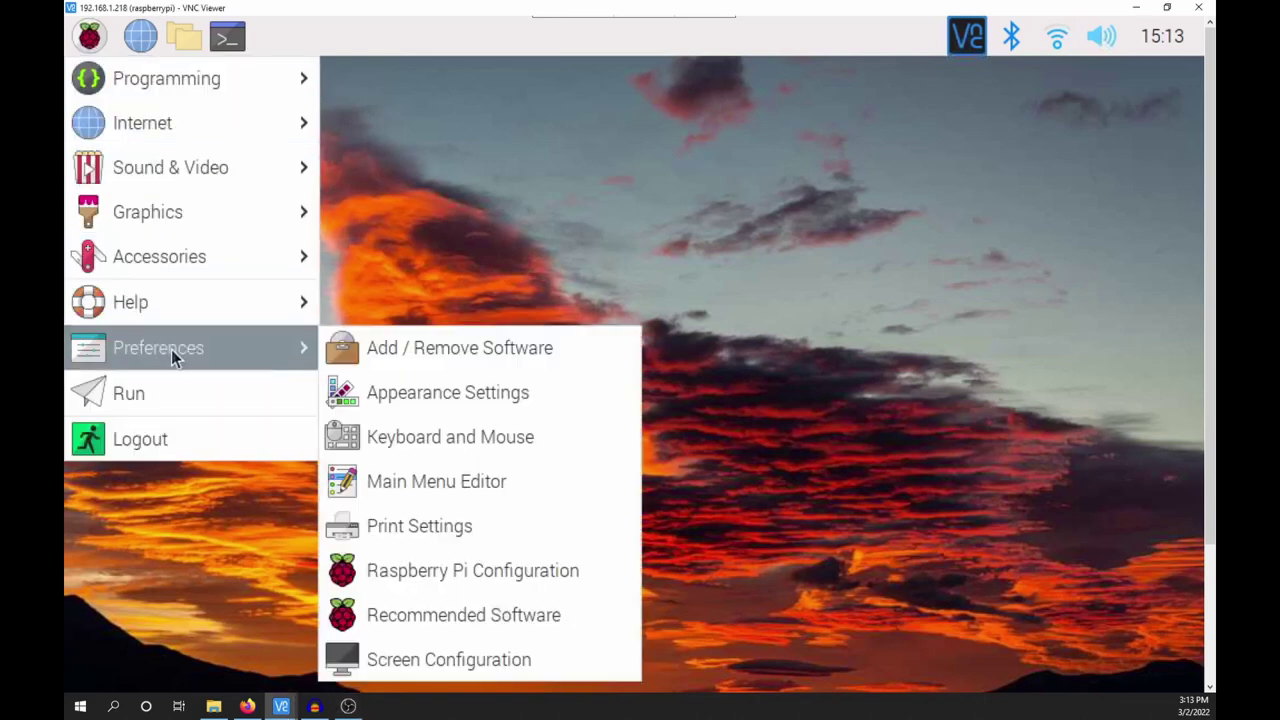
{"action": "left_click", "coordinate": [511, 350]}
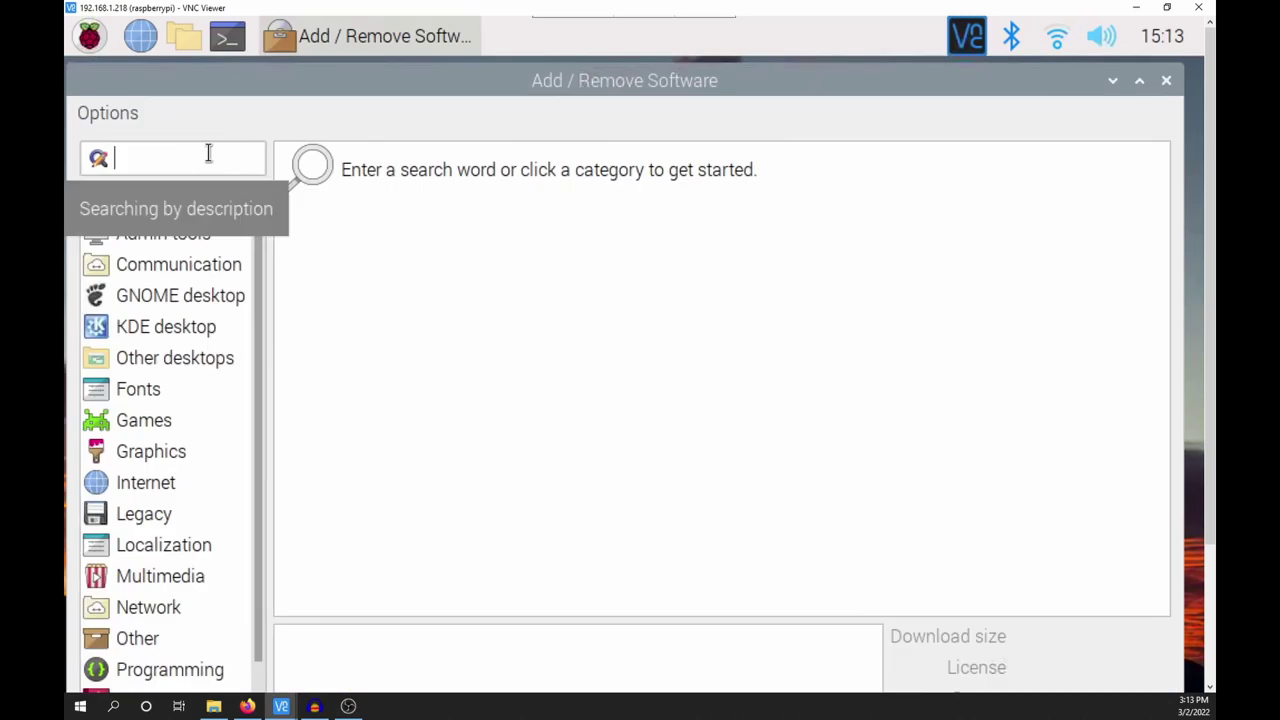
{"action": "type", "text": "wsjt-x"}
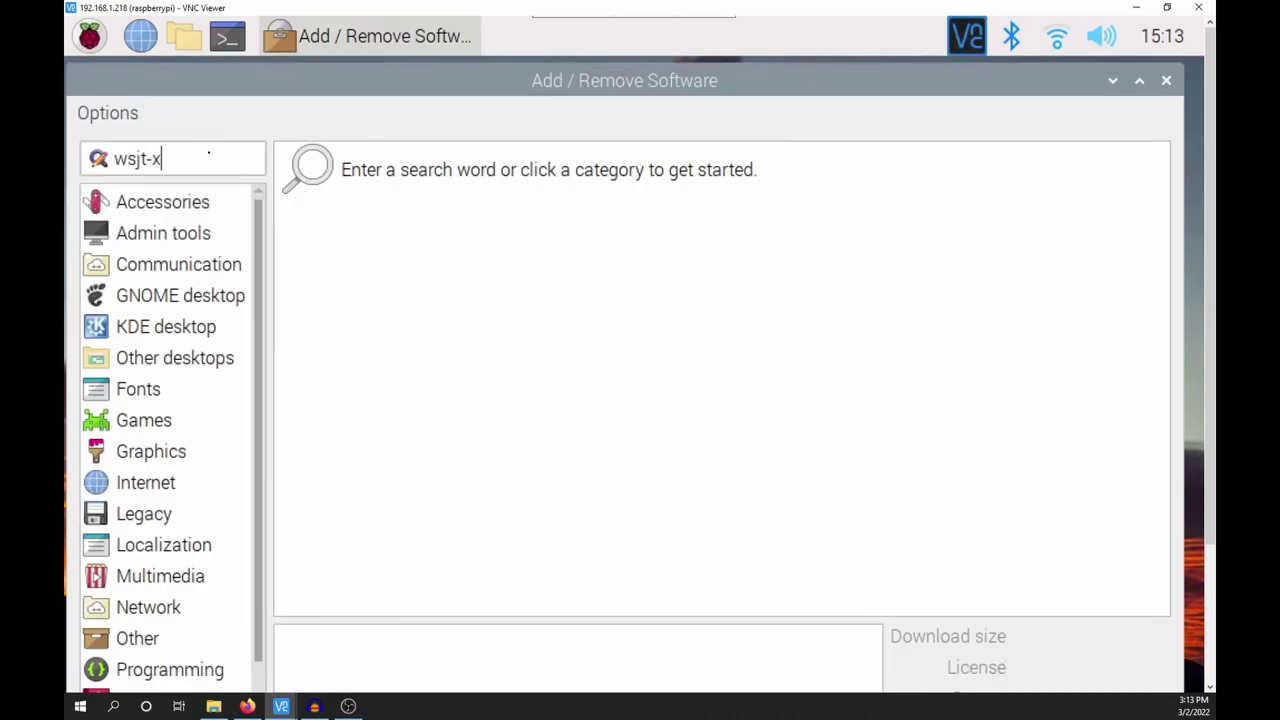
{"action": "key", "text": "Return"}
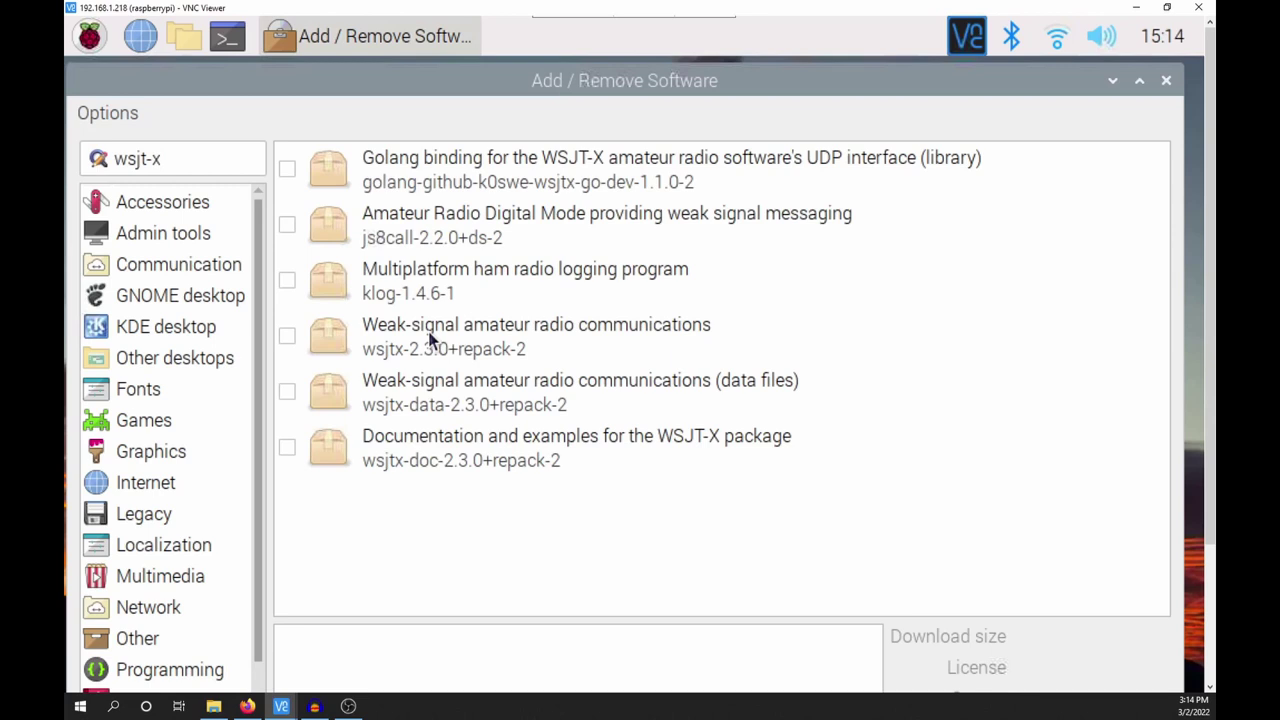
- Install wsjtx-2.3.0 with its data and documentation packages, authorising with the user password
{"action": "left_click", "coordinate": [289, 338]}
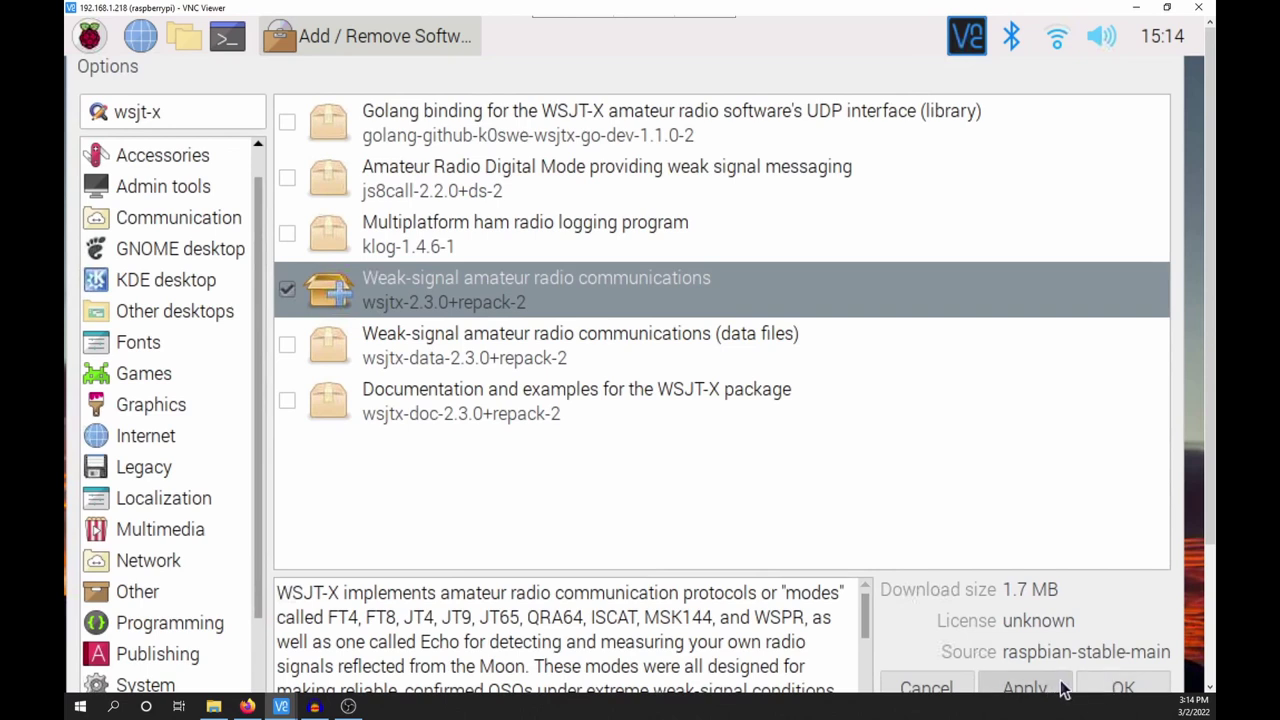
{"action": "left_click", "coordinate": [1052, 688]}
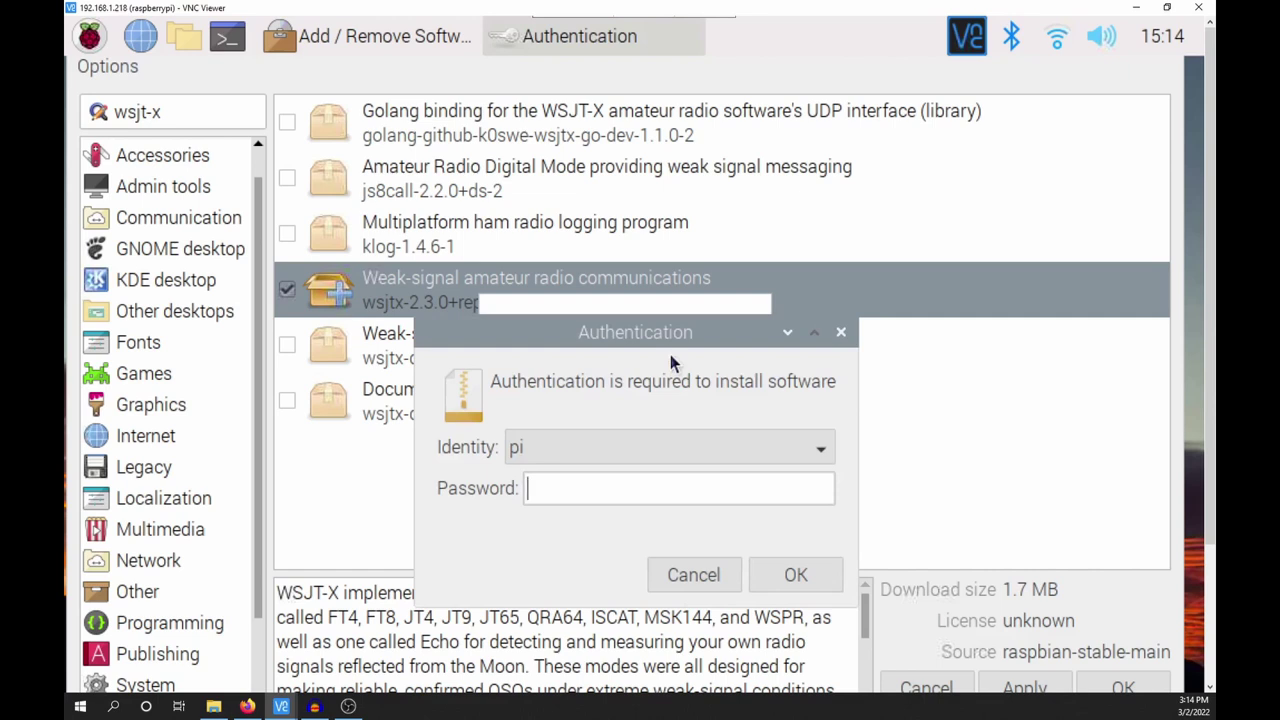
{"action": "type", "text": "raspberry"}
{"action": "key", "text": "Return"}
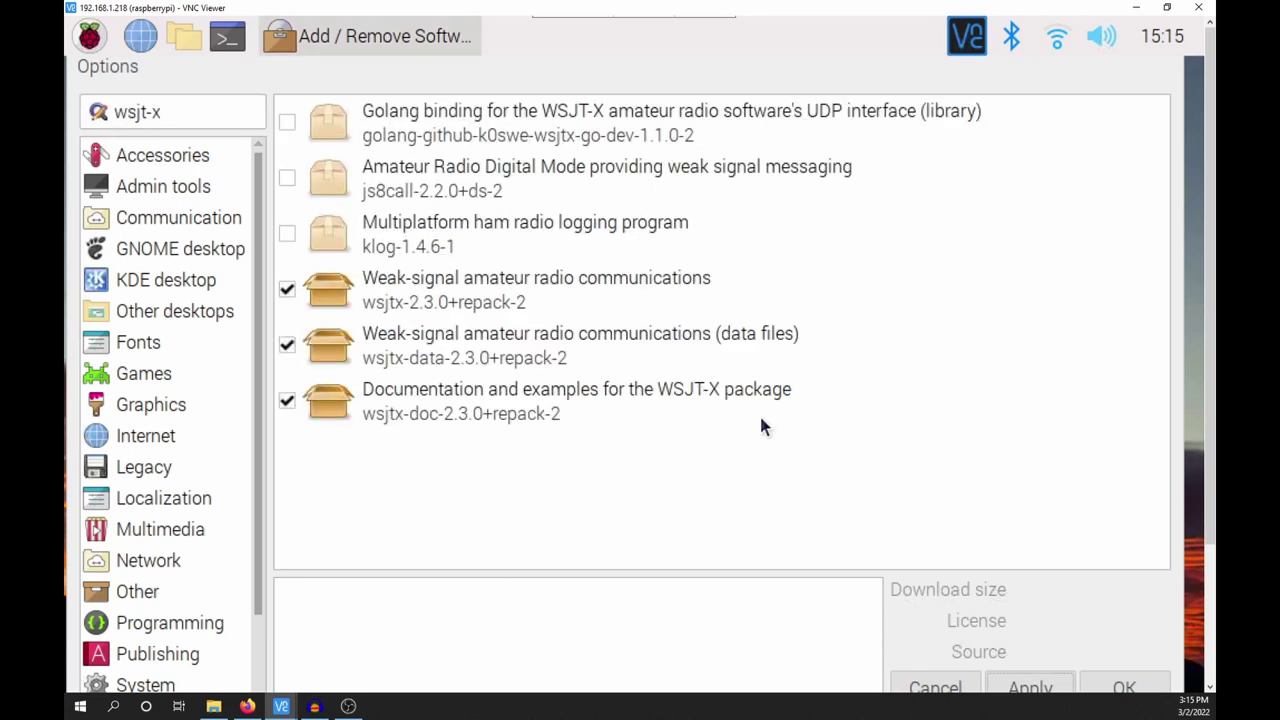
{"action": "left_click_drag", "start_coordinate": [751, 66], "coordinate": [751, 154]}
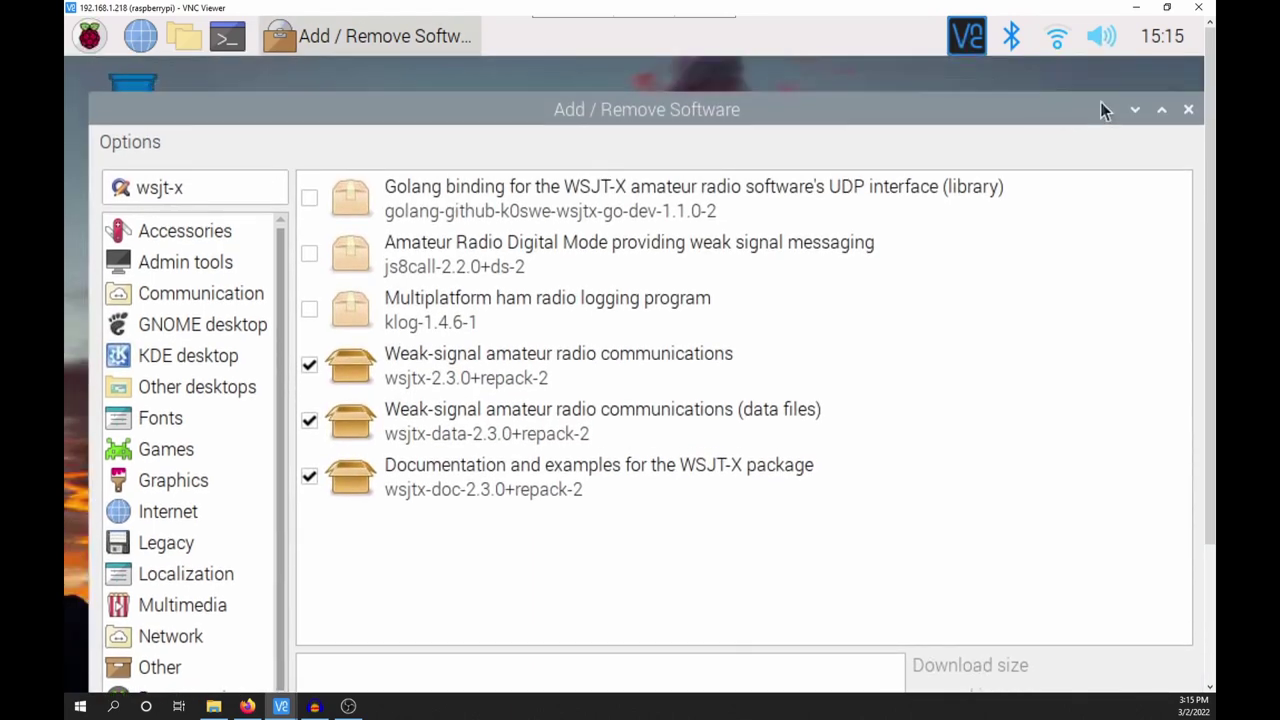
{"action": "left_click", "coordinate": [1189, 109]}
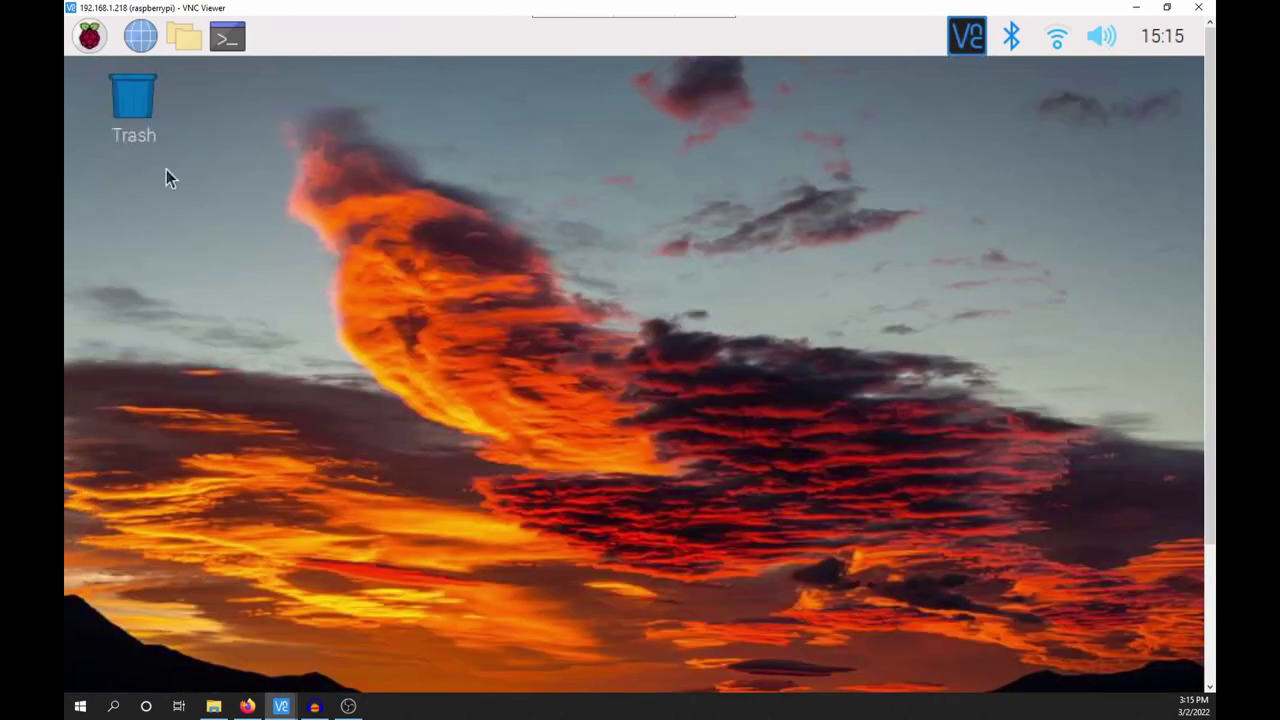
- Add the wsjtx launcher from Sound & Video to the desktop and start WSJT-X from it
{"action": "left_click", "coordinate": [87, 50]}
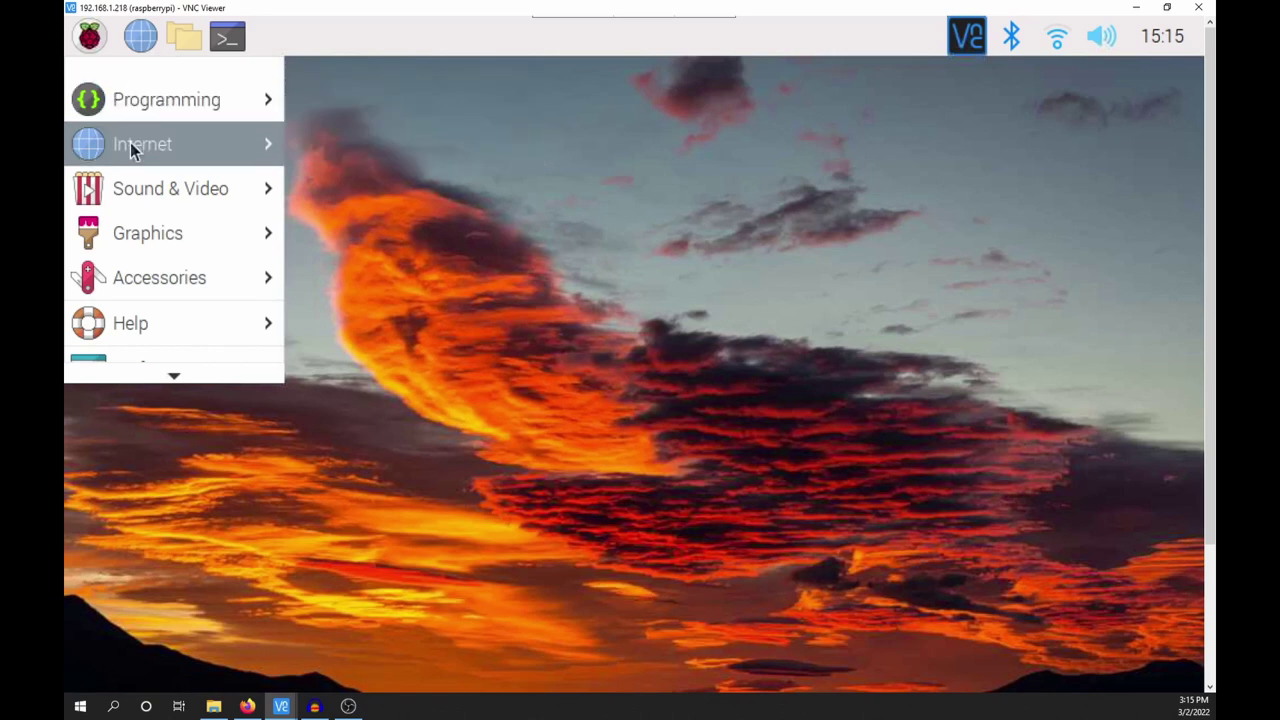
{"action": "mouse_move", "coordinate": [140, 184]}
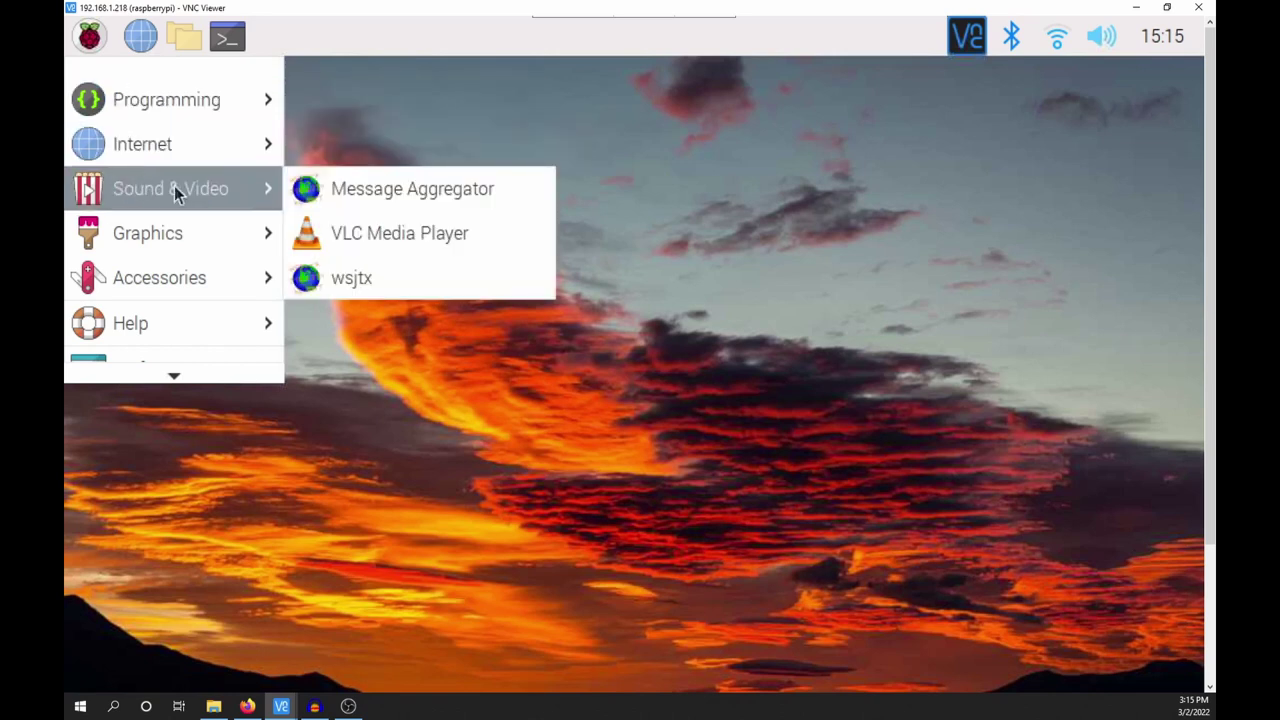
{"action": "right_click", "coordinate": [363, 280]}
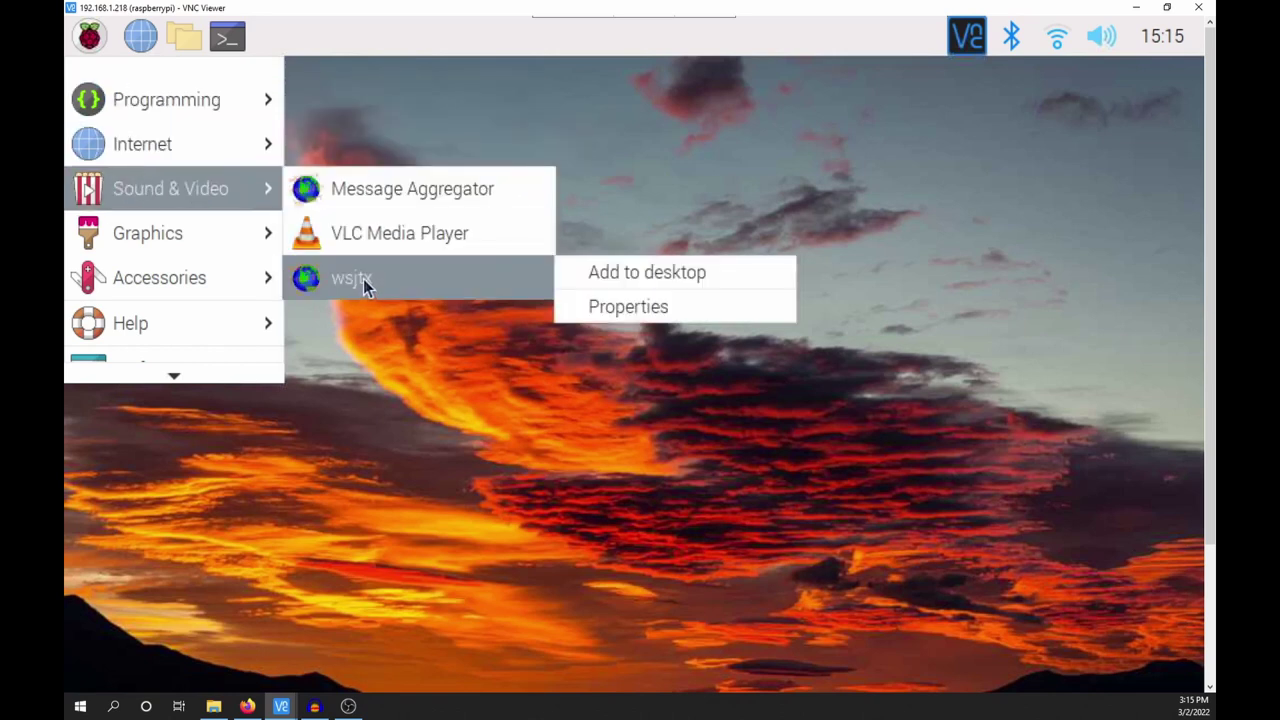
{"action": "left_click", "coordinate": [641, 278]}
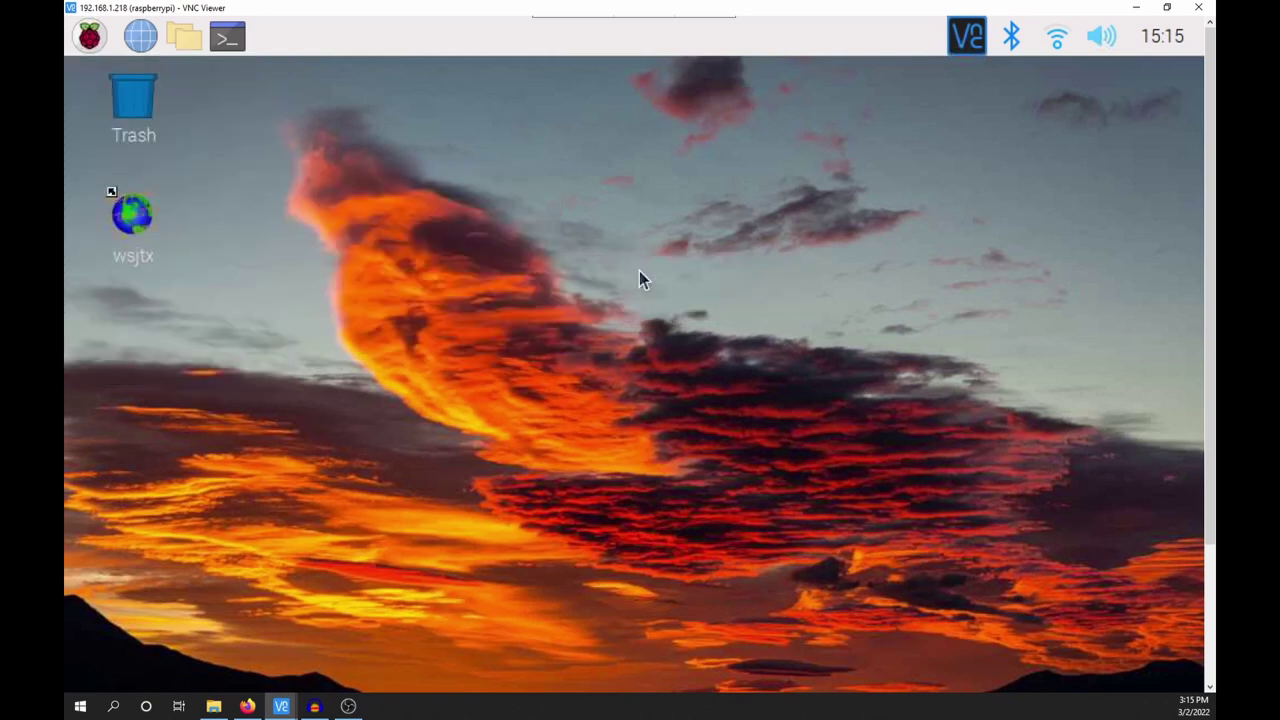
{"action": "double_click", "coordinate": [150, 228]}
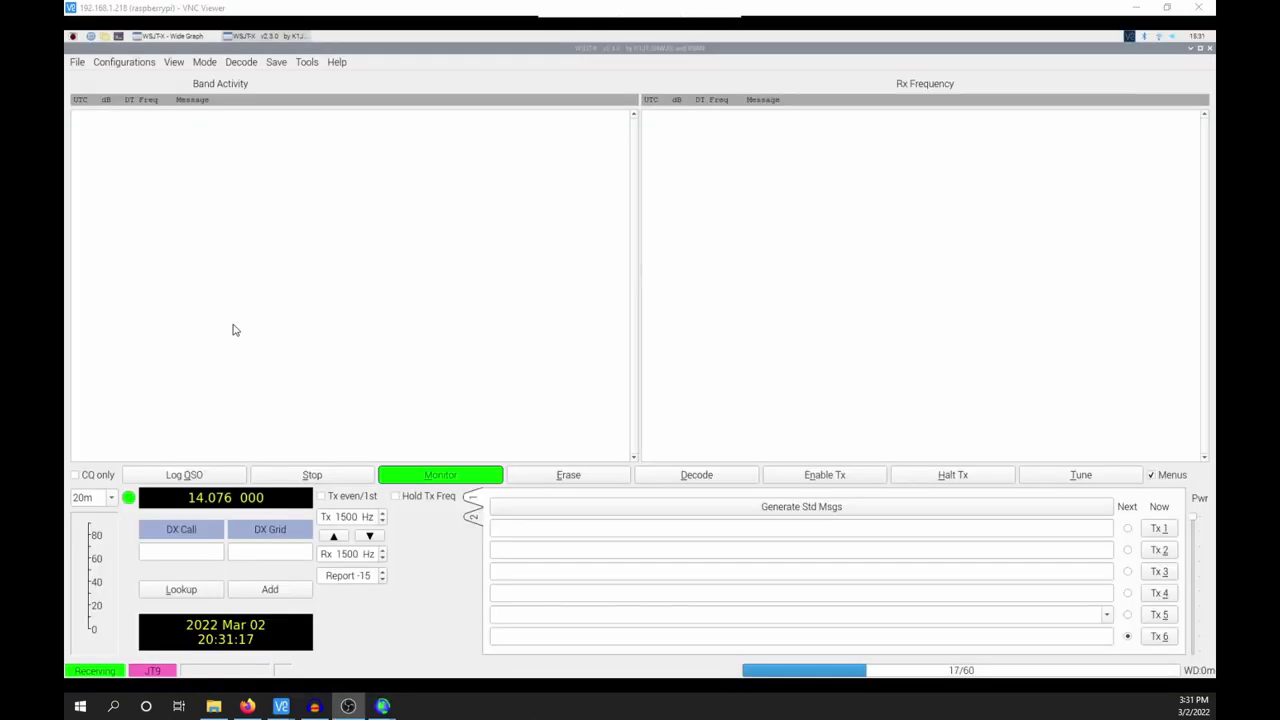
- In WSJT-X Settings, set the rig to Yaesu FT-817 with a 20 s poll interval
{"action": "left_click", "coordinate": [77, 63]}
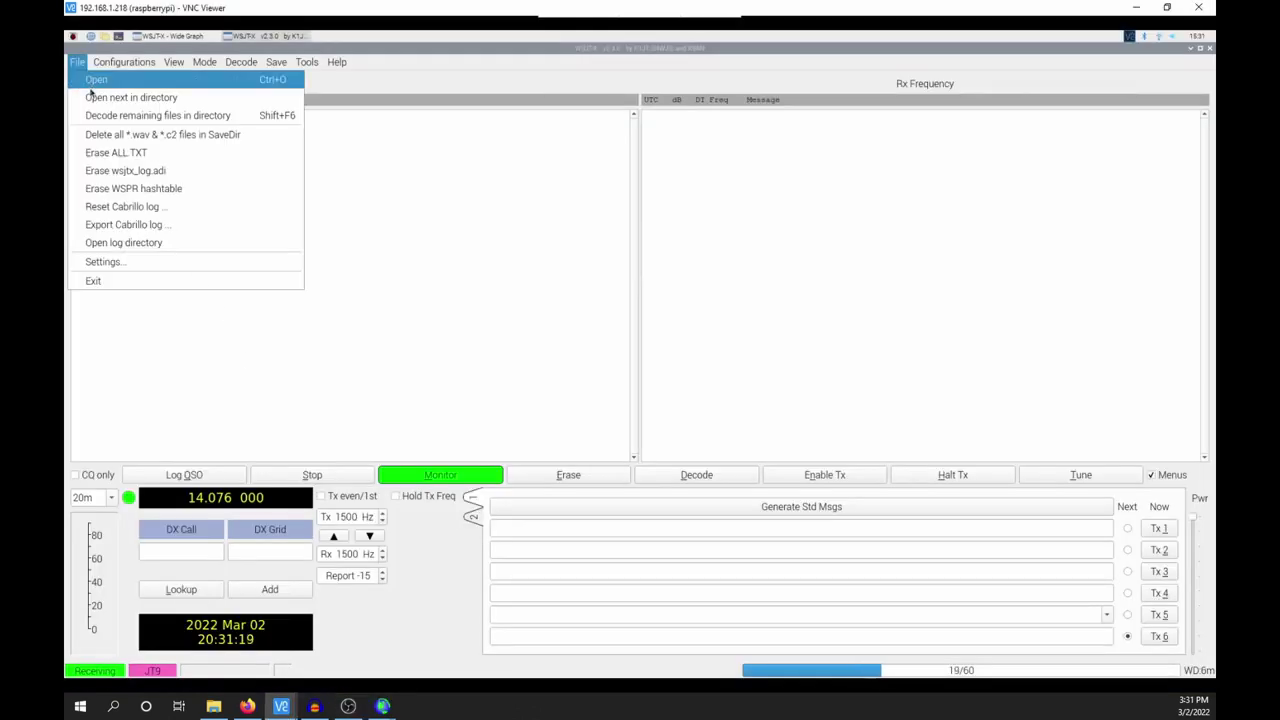
{"action": "left_click", "coordinate": [108, 262]}
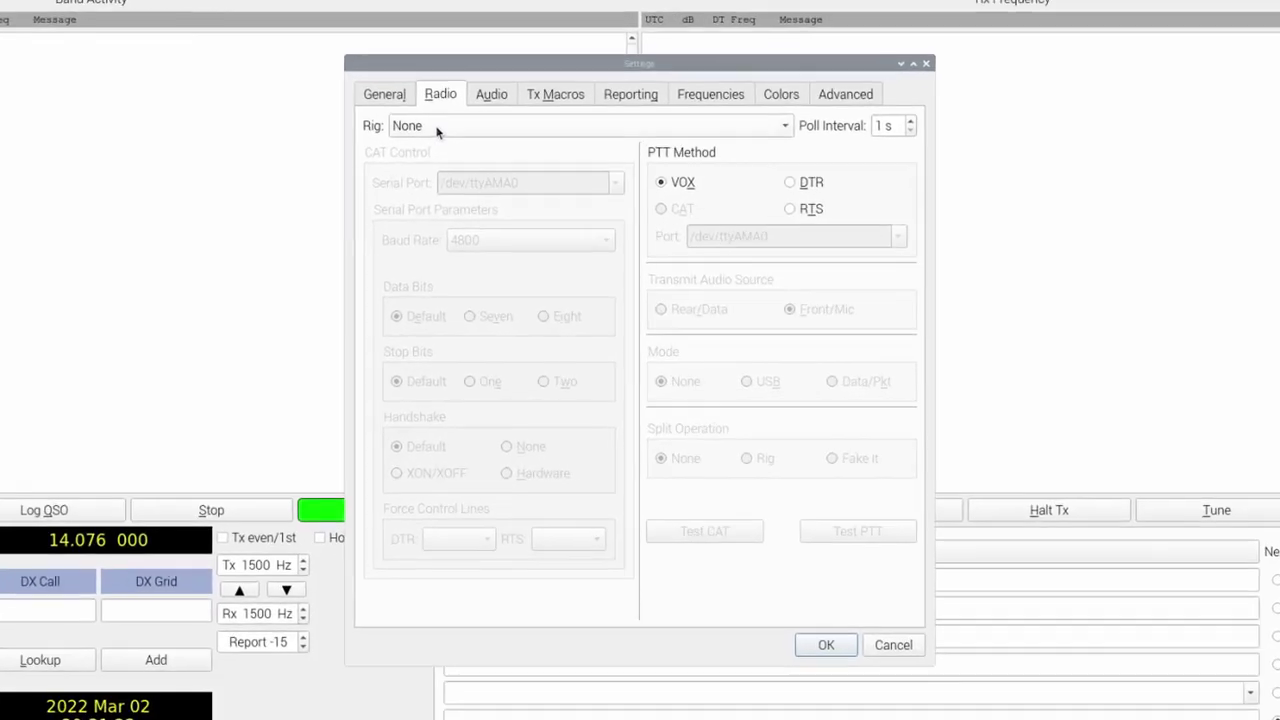
{"action": "left_click", "coordinate": [436, 128]}
{"action": "scroll", "coordinate": [530, 583], "scroll_direction": "down", "scroll_amount": 20}
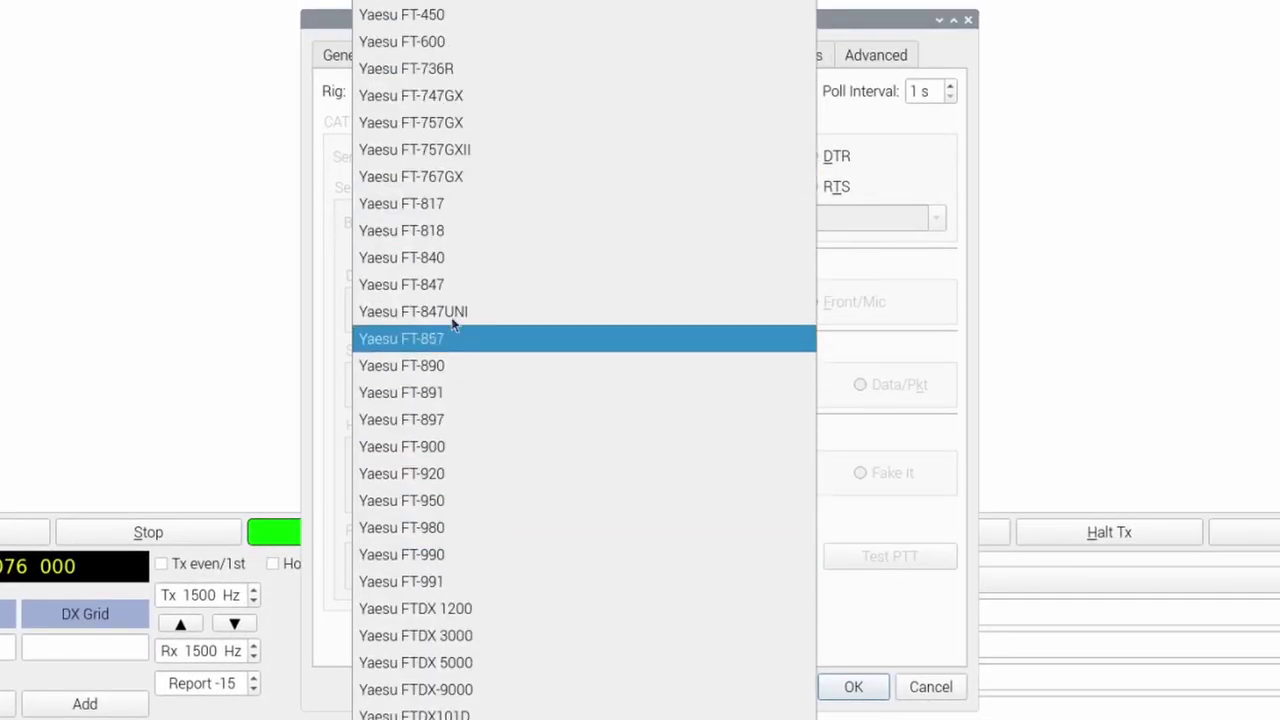
{"action": "left_click", "coordinate": [459, 207]}
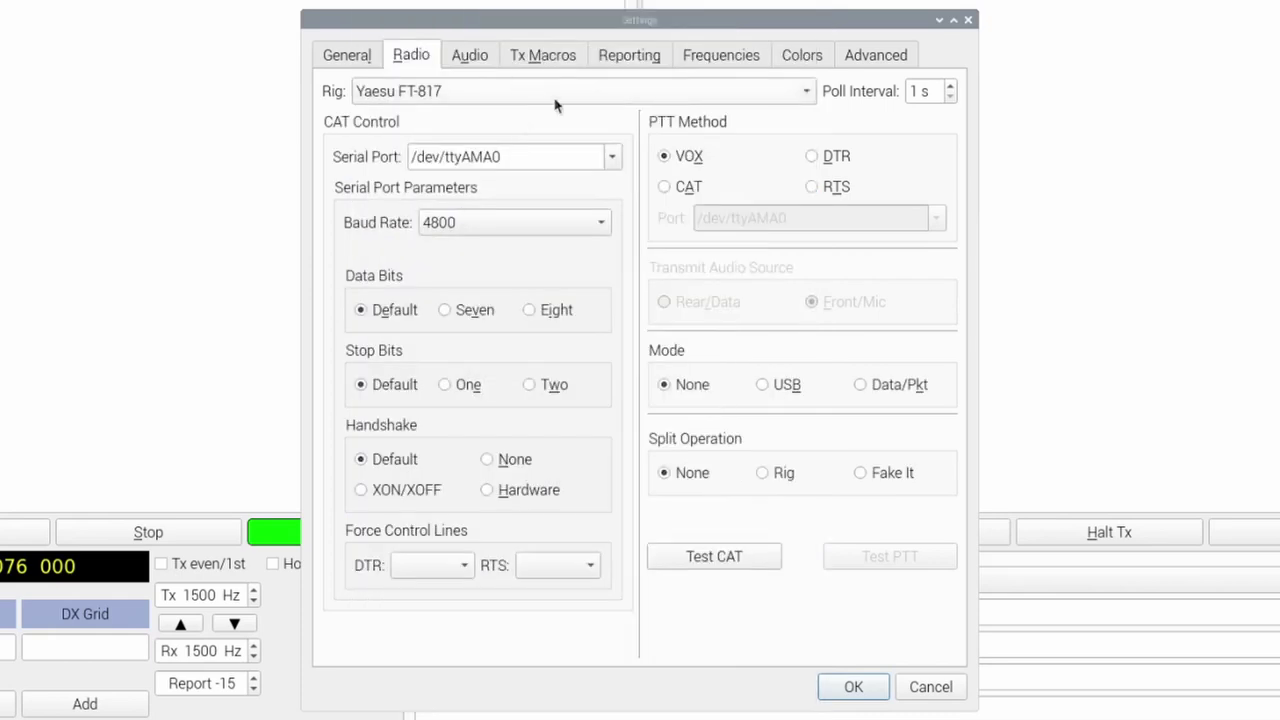
{"action": "double_click", "coordinate": [910, 91]}
{"action": "type", "text": "20"}
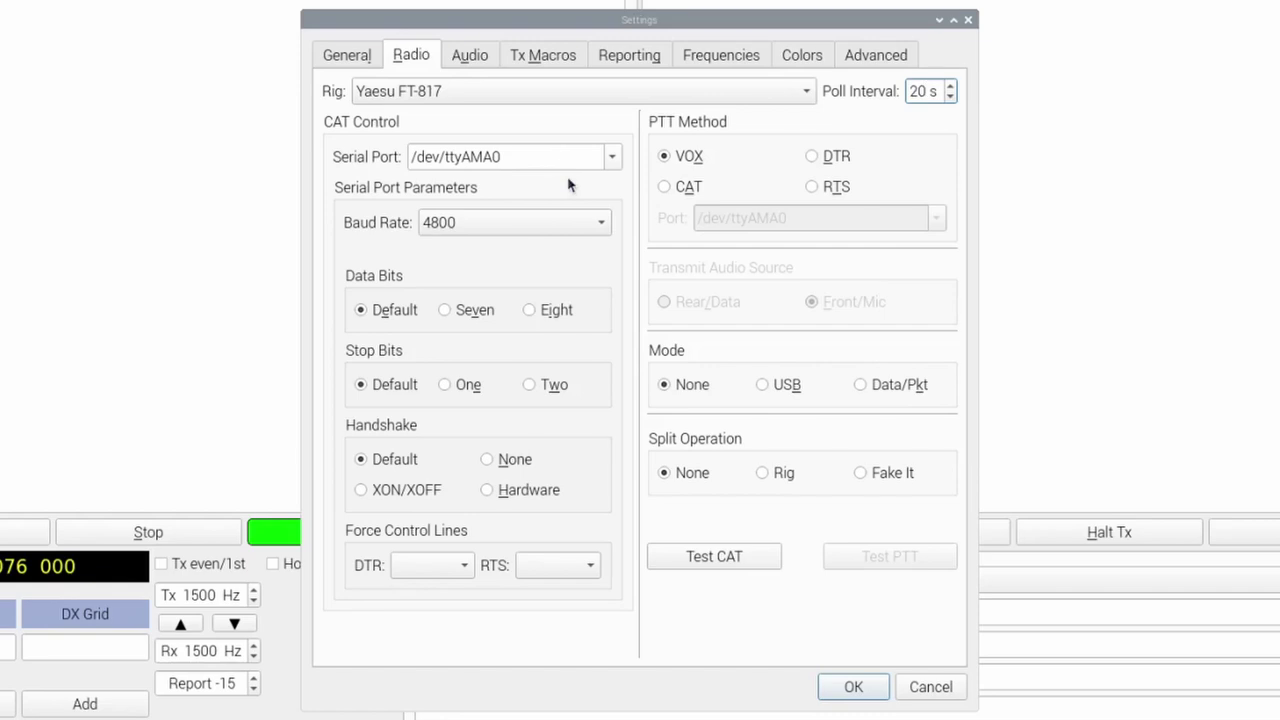
- Use 38400 baud, eight data bits, one stop bit, no handshake, CAT PTT and USB mode
{"action": "left_click", "coordinate": [486, 224]}
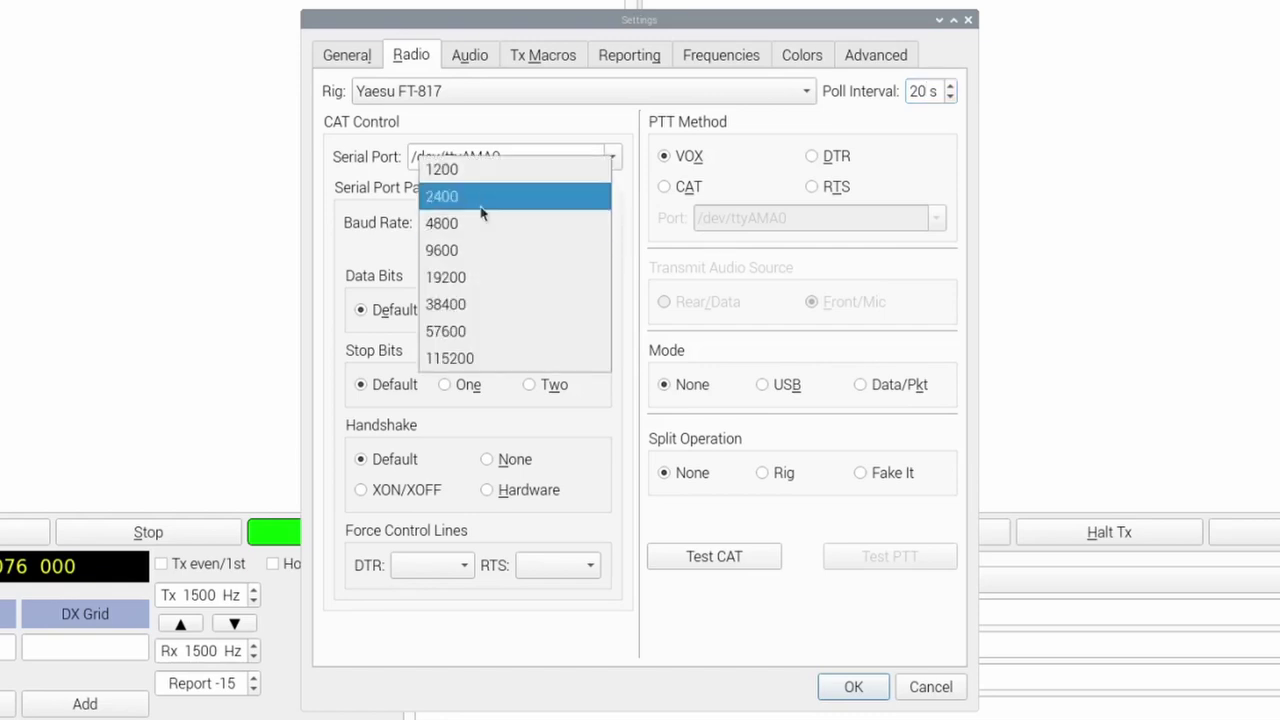
{"action": "left_click", "coordinate": [466, 305]}
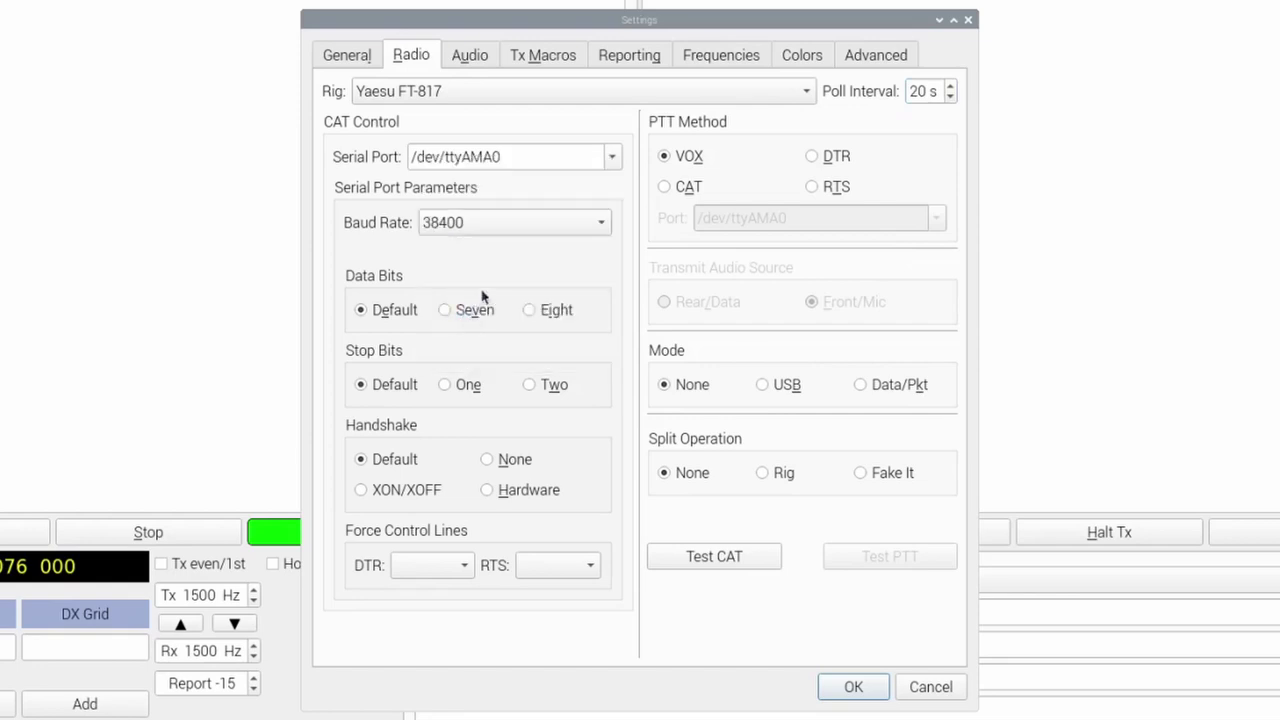
{"action": "left_click", "coordinate": [530, 311]}
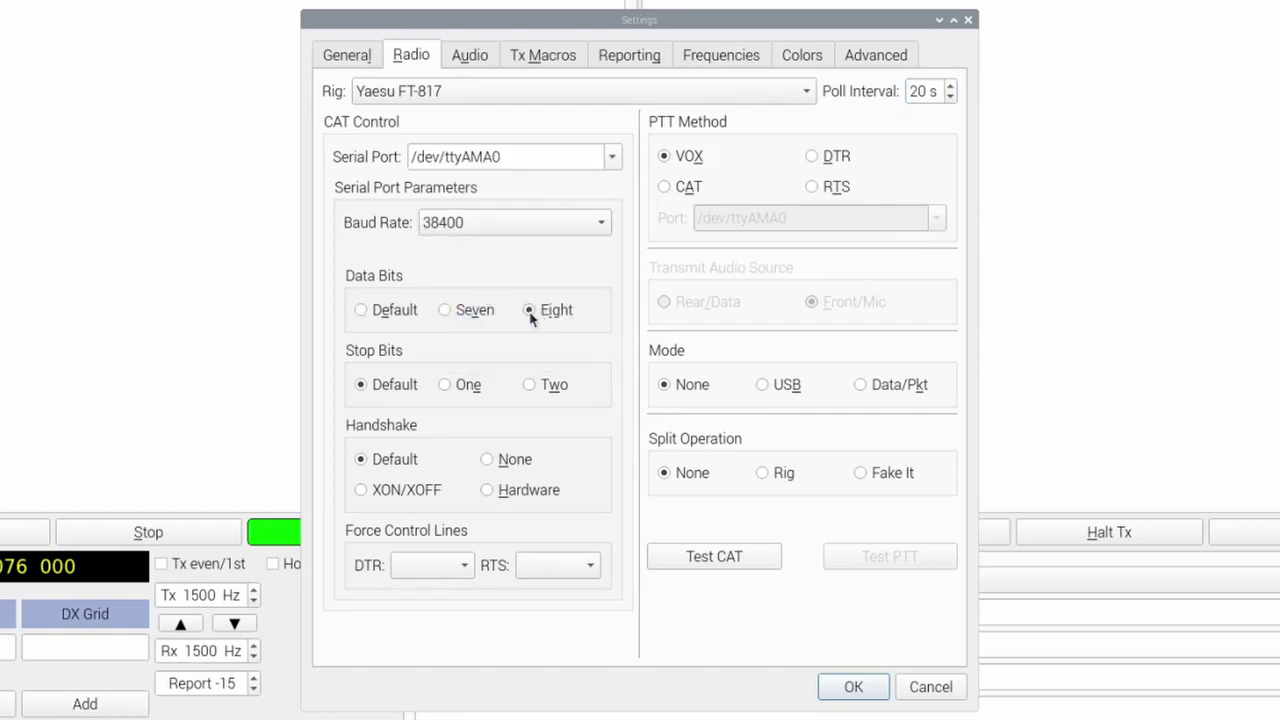
{"action": "left_click", "coordinate": [449, 387]}
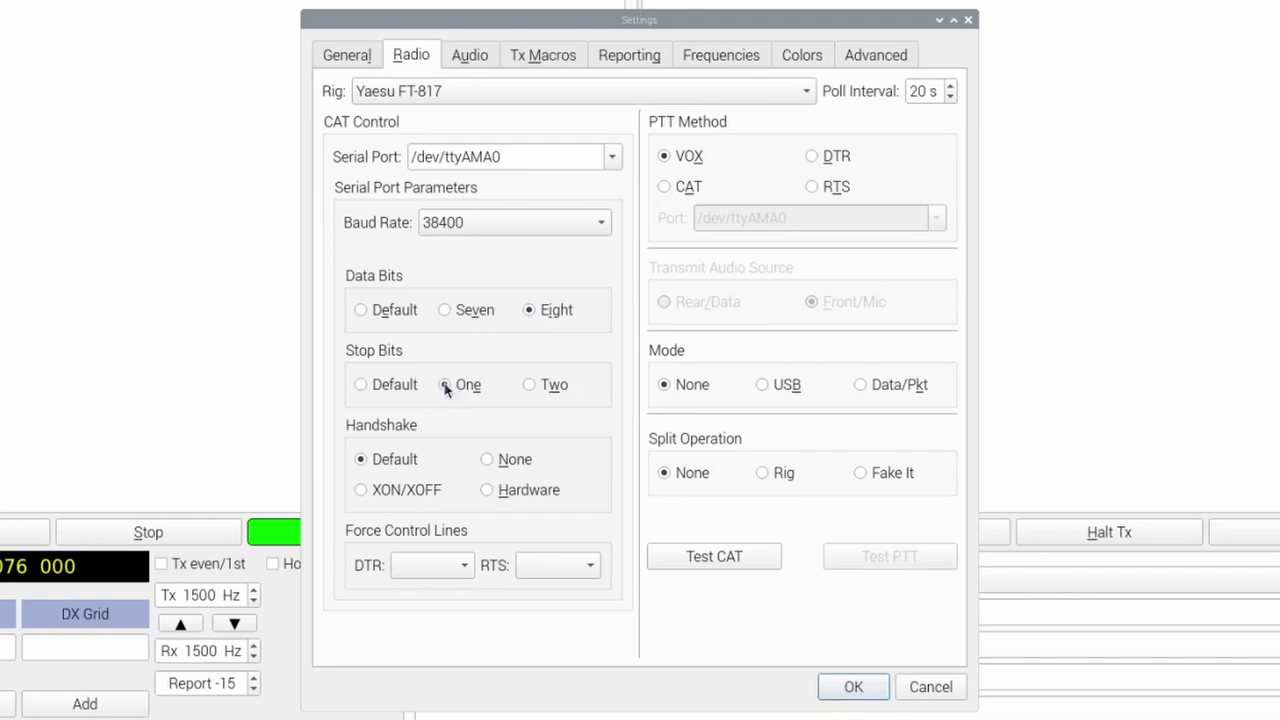
{"action": "left_click", "coordinate": [489, 460]}
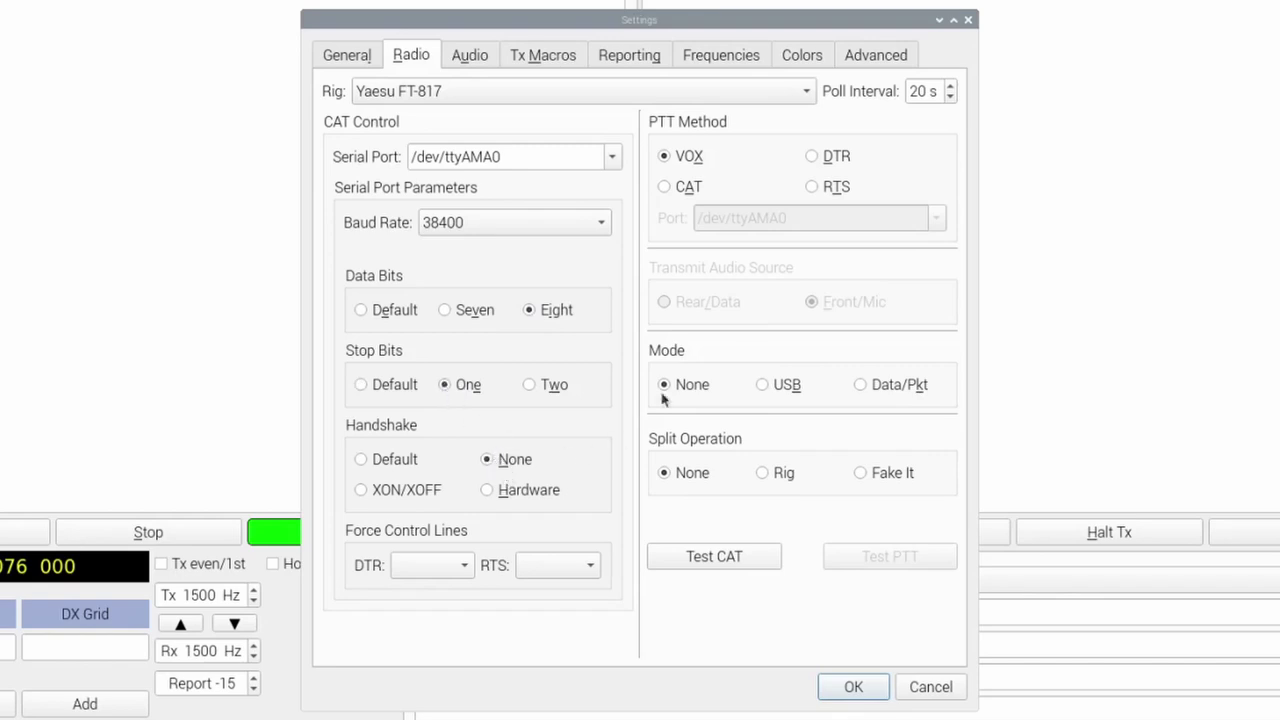
{"action": "left_click", "coordinate": [665, 188]}
{"action": "left_click", "coordinate": [762, 386]}
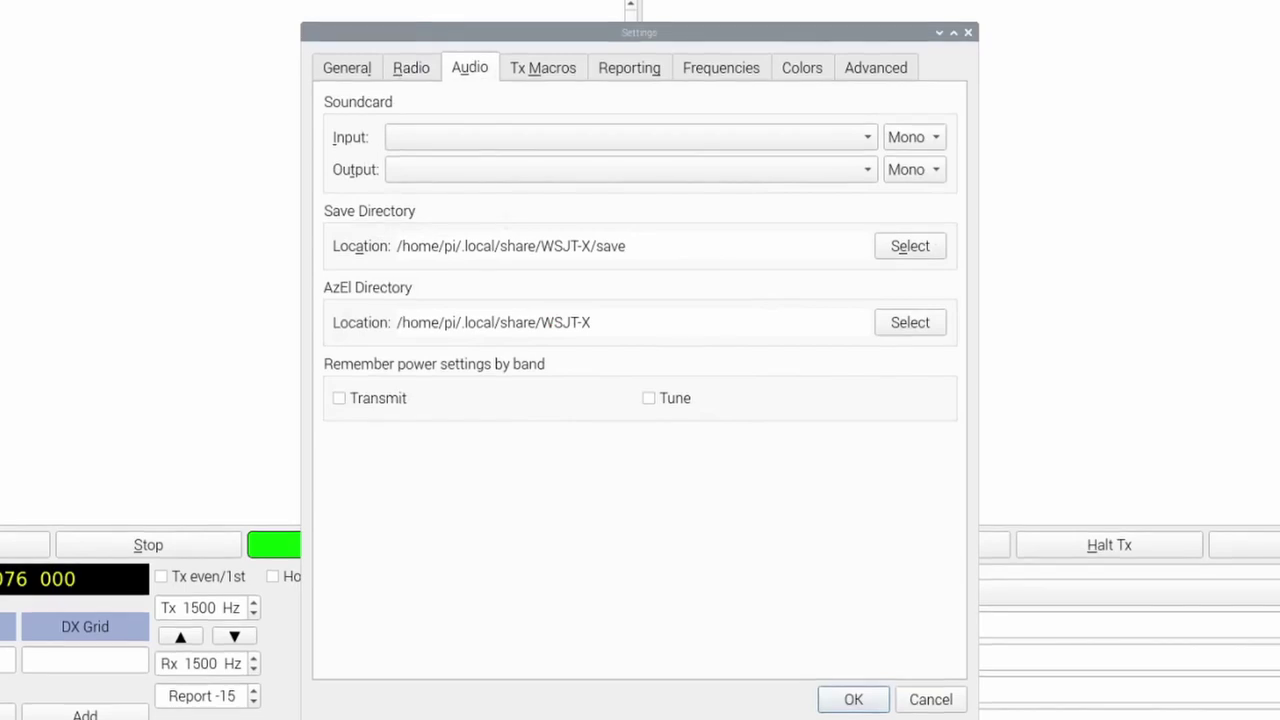
- Close the soundcard Input device list in WSJT-X's audio settings
{"action": "left_click", "coordinate": [868, 136]}
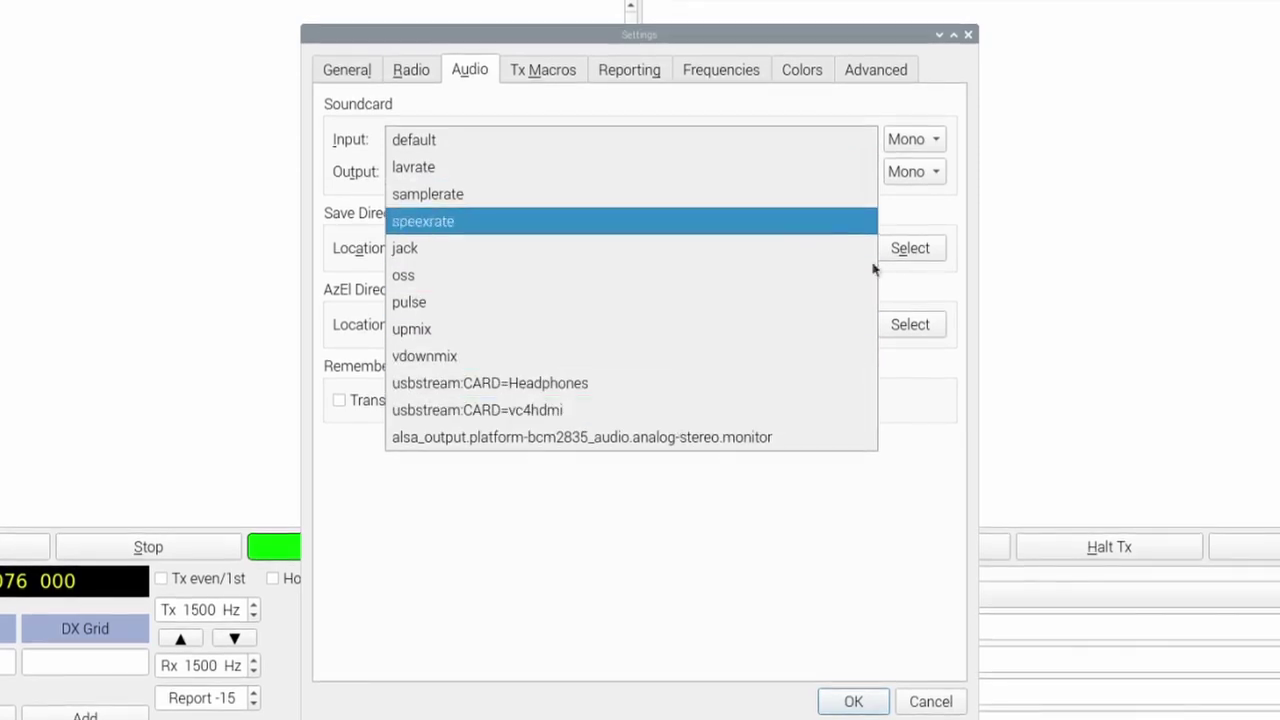
{"action": "left_click", "coordinate": [929, 698]}
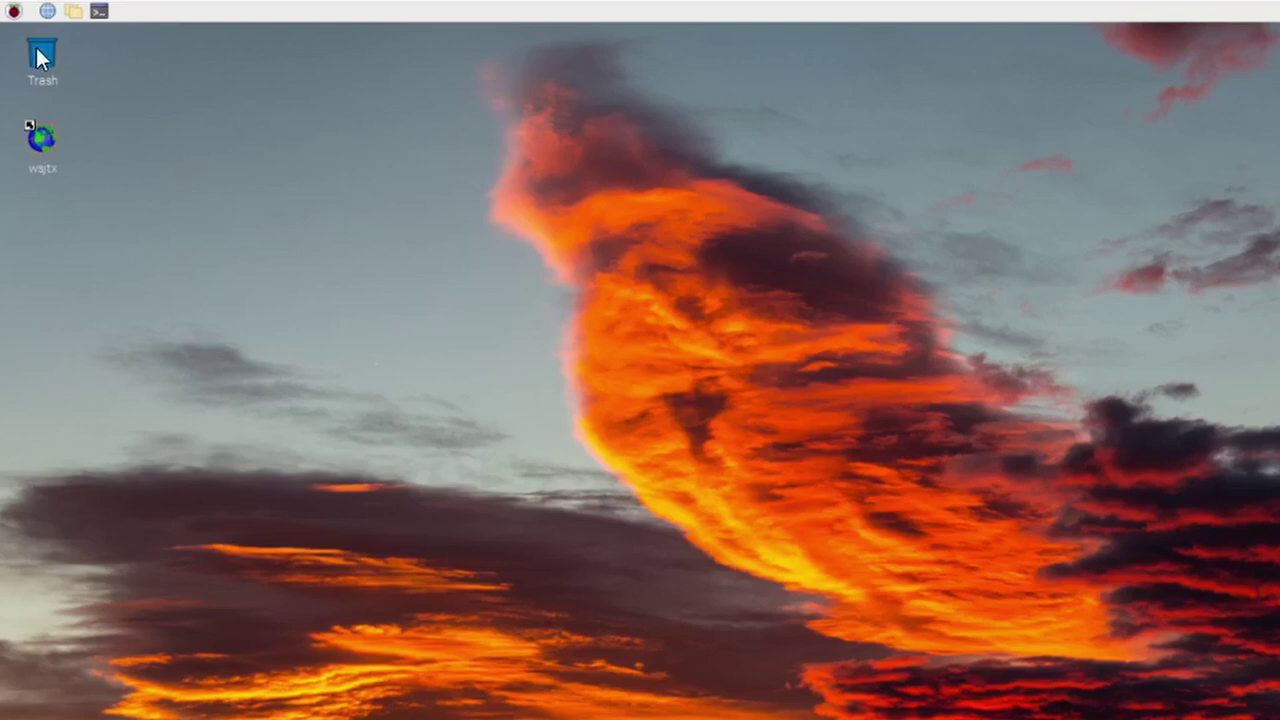
- Search Add / Remove Software for 'js8' and install js8call, authorising with the user password
{"action": "left_click", "coordinate": [14, 11]}
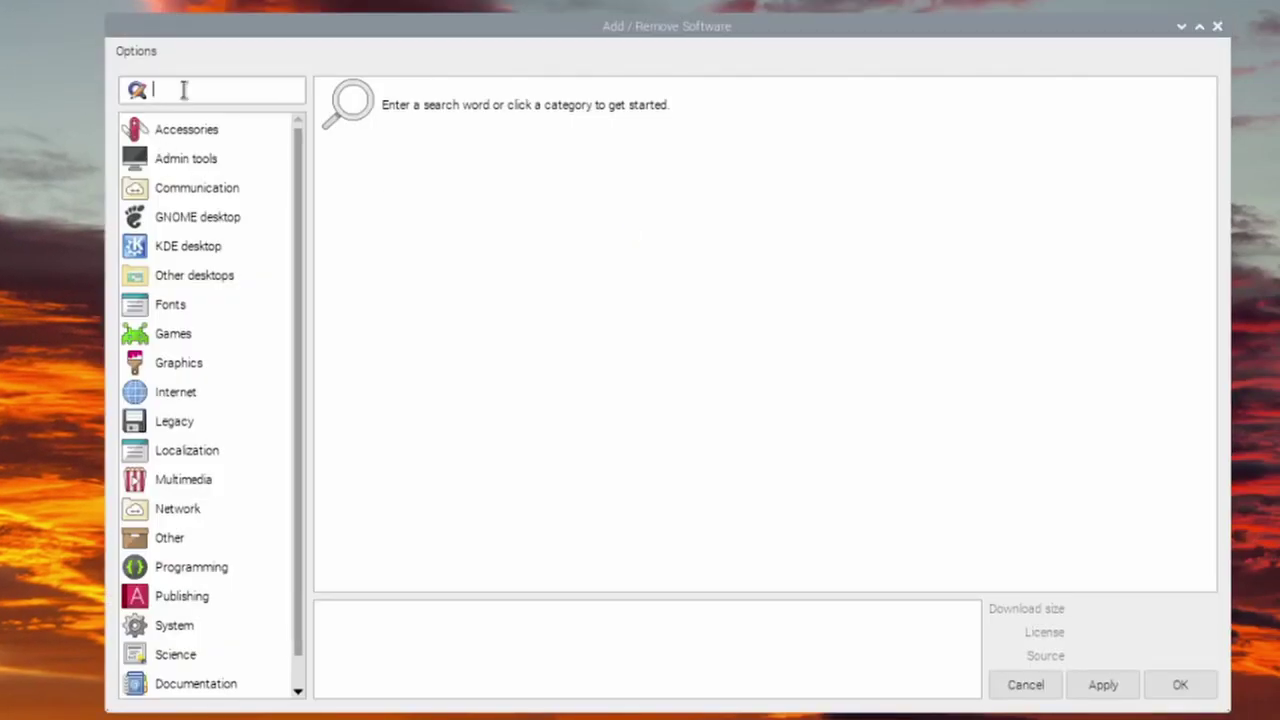
{"action": "type", "text": "js8"}
{"action": "key", "text": "Return"}
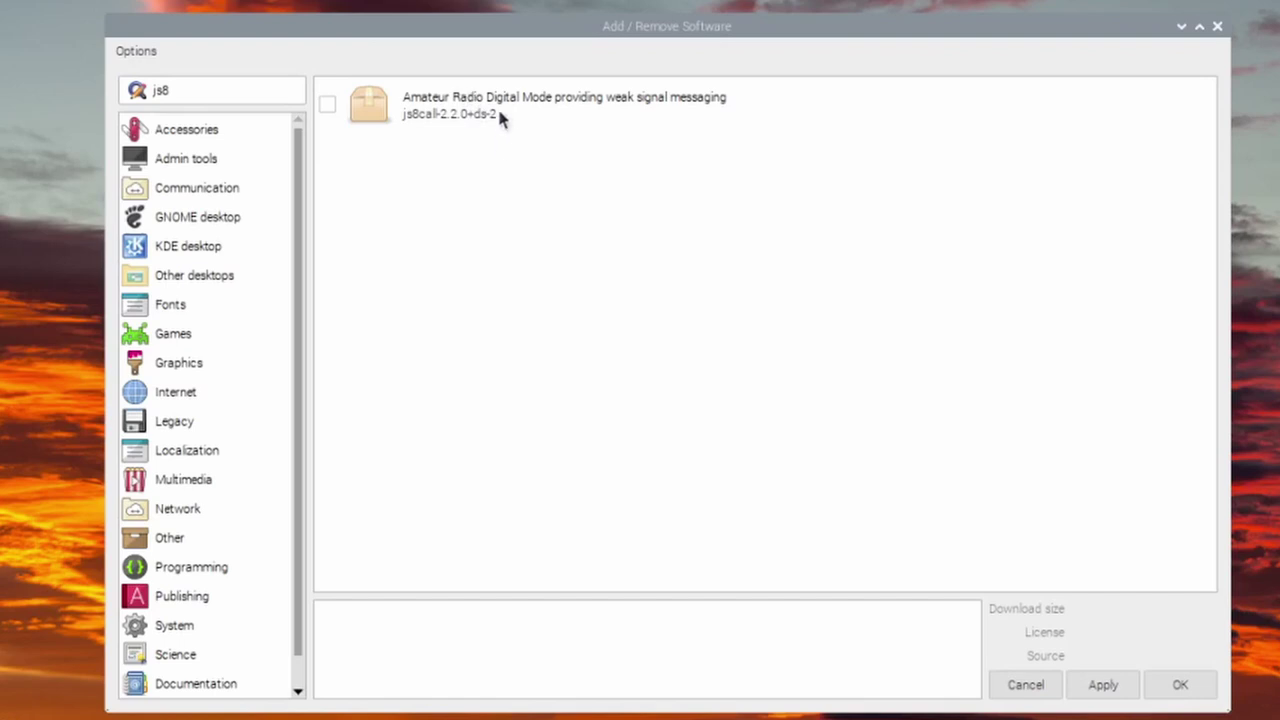
{"action": "left_click", "coordinate": [327, 104]}
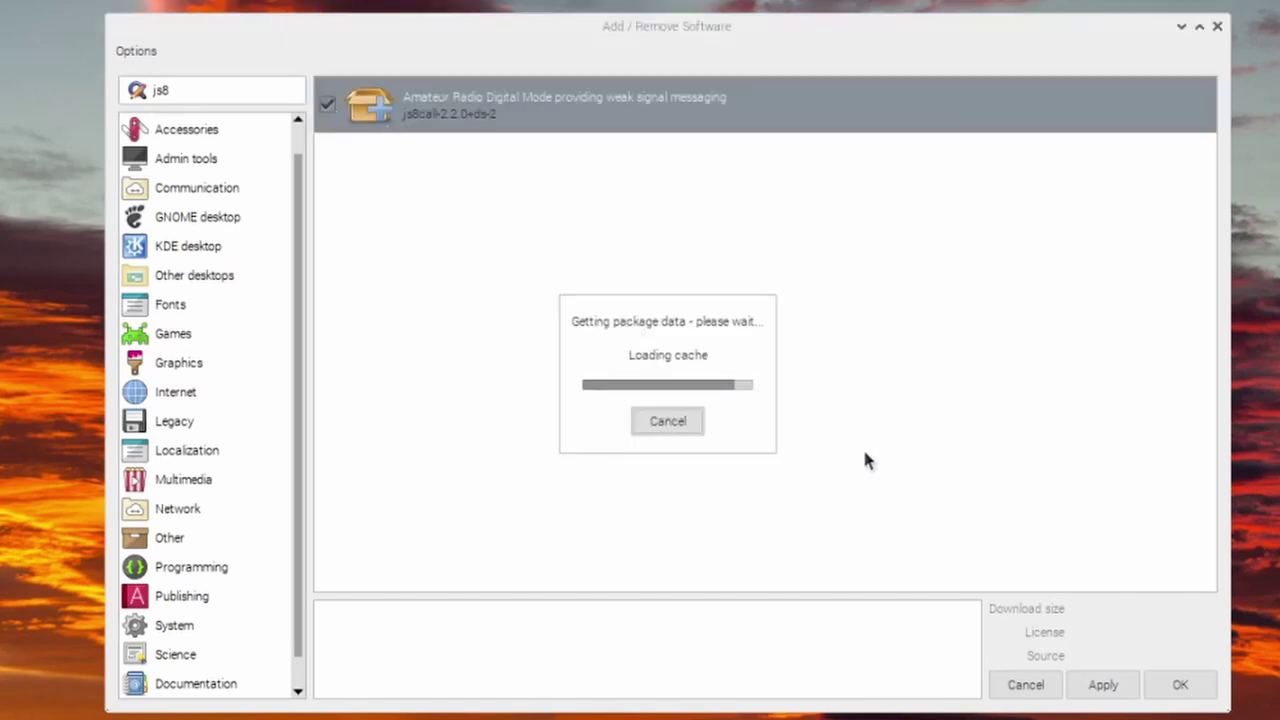
{"action": "left_click", "coordinate": [1104, 688]}
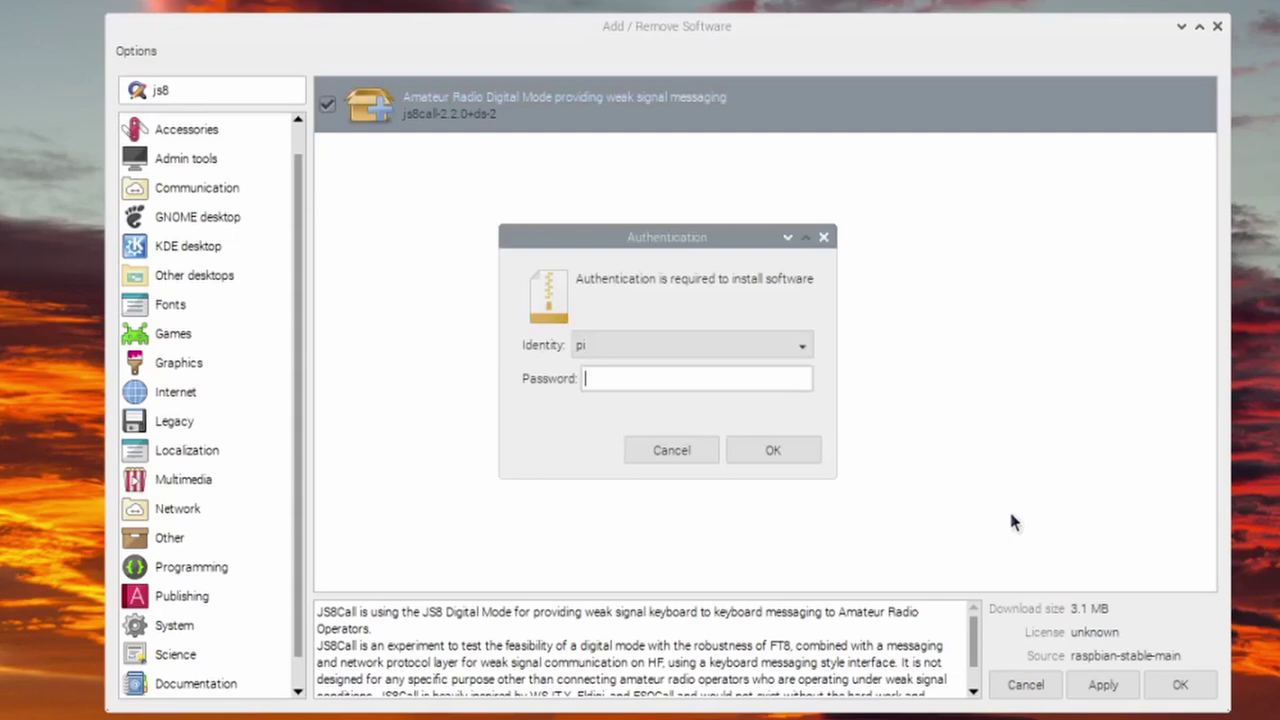
{"action": "type", "text": "raspberry"}
{"action": "key", "text": "Return"}
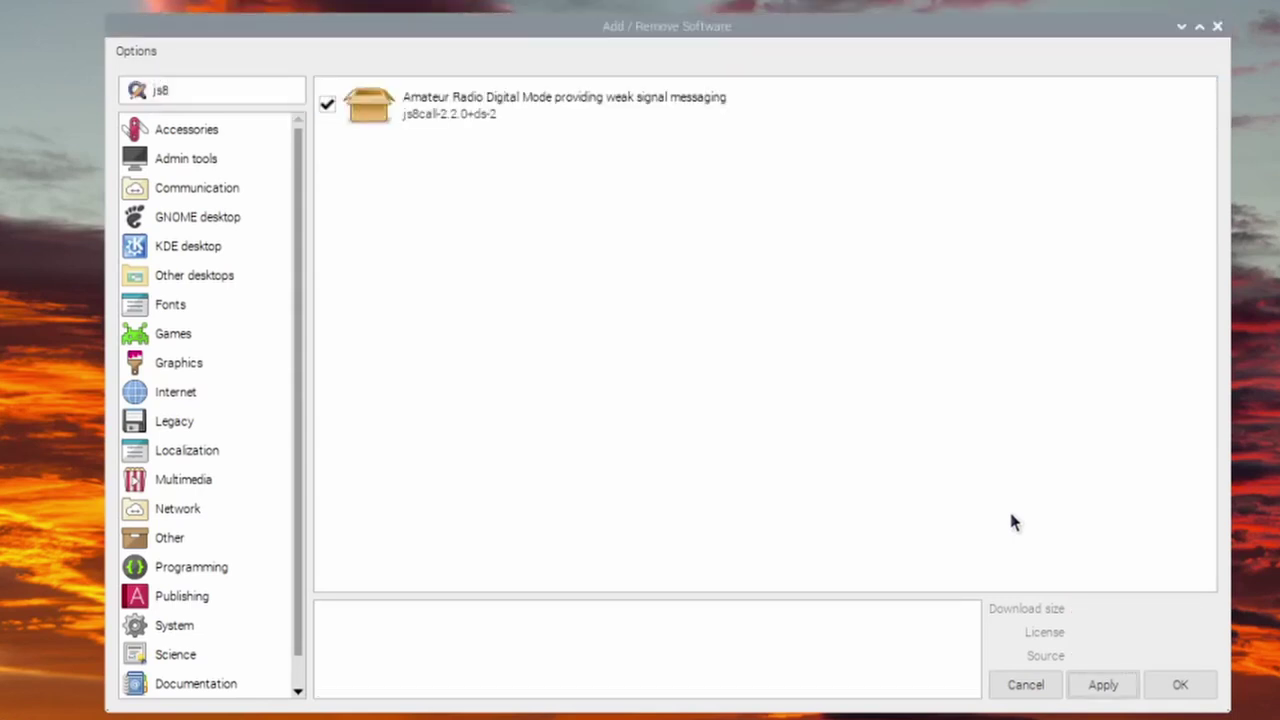
- Close the installer and bring up the options for js8call in Sound & Video
{"action": "left_click", "coordinate": [1196, 689]}
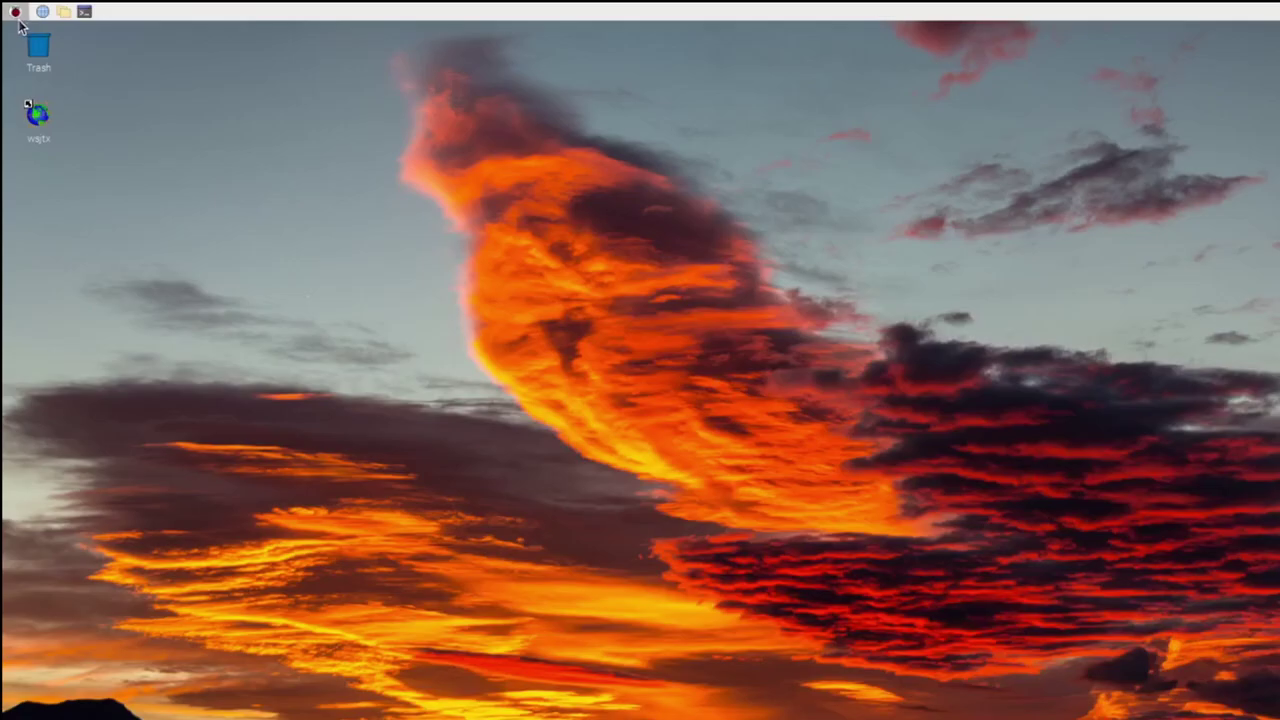
{"action": "left_click", "coordinate": [15, 12]}
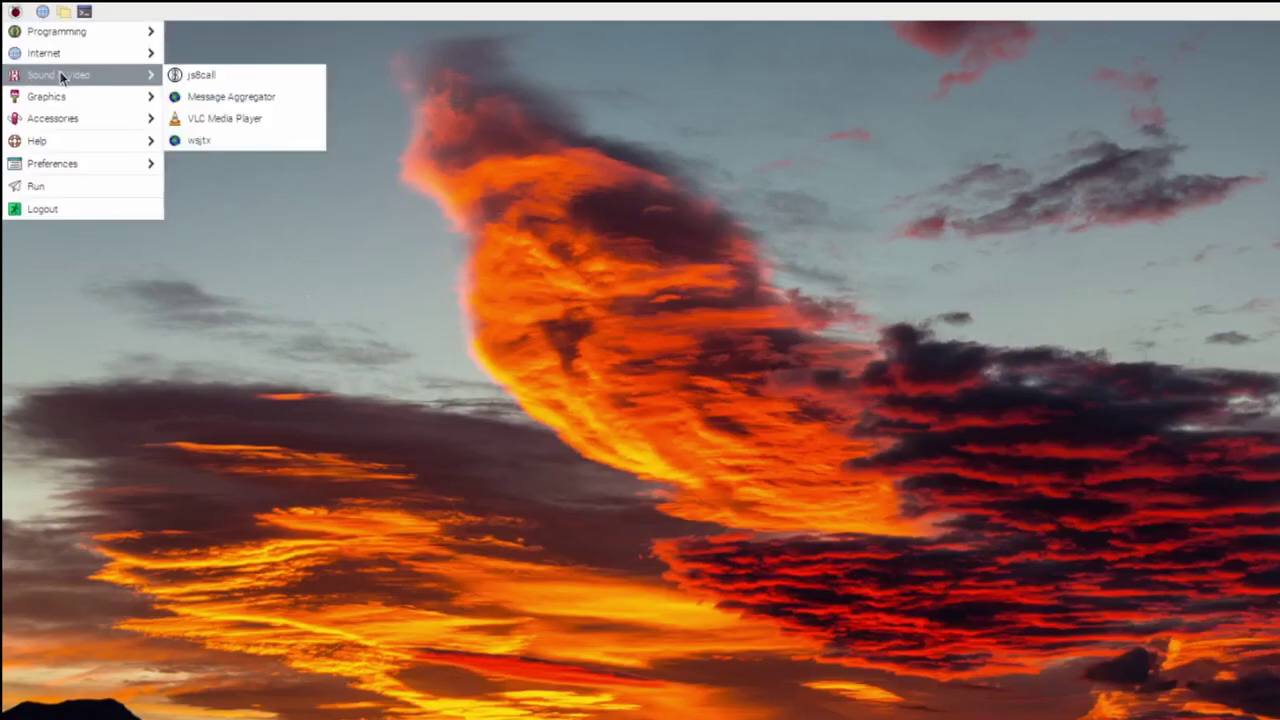
{"action": "mouse_move", "coordinate": [72, 74]}
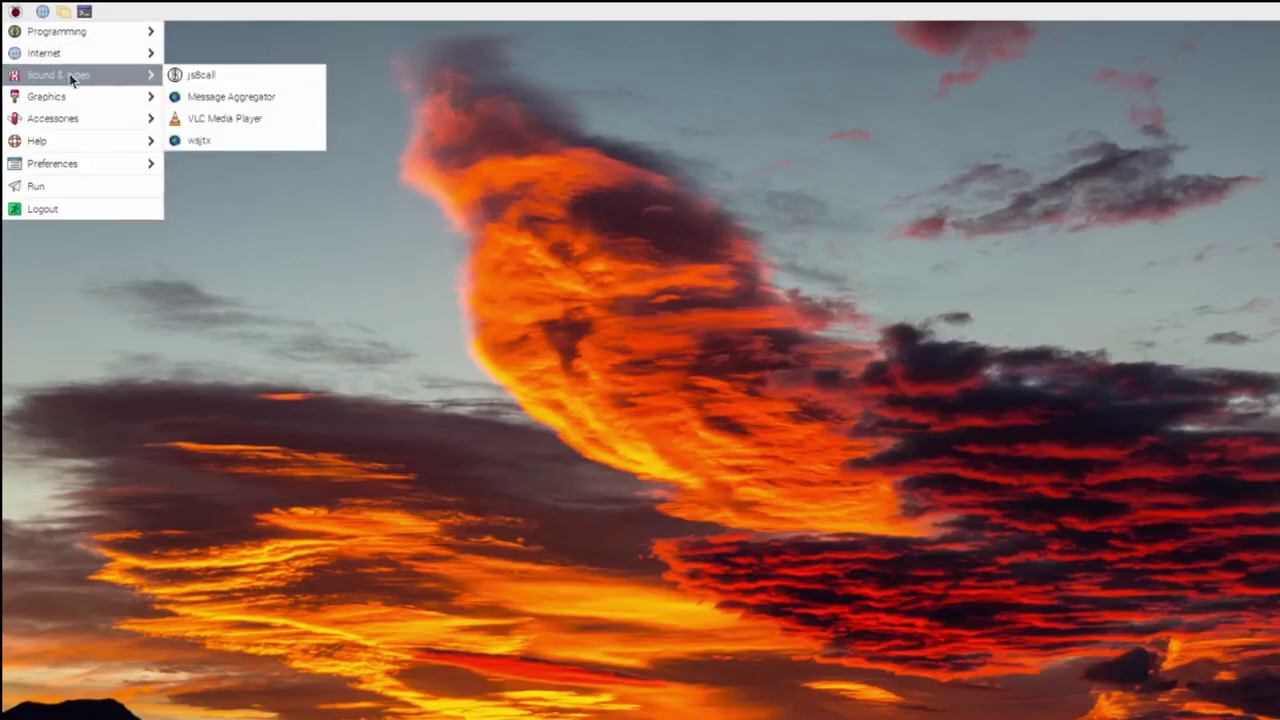
{"action": "right_click", "coordinate": [210, 78]}
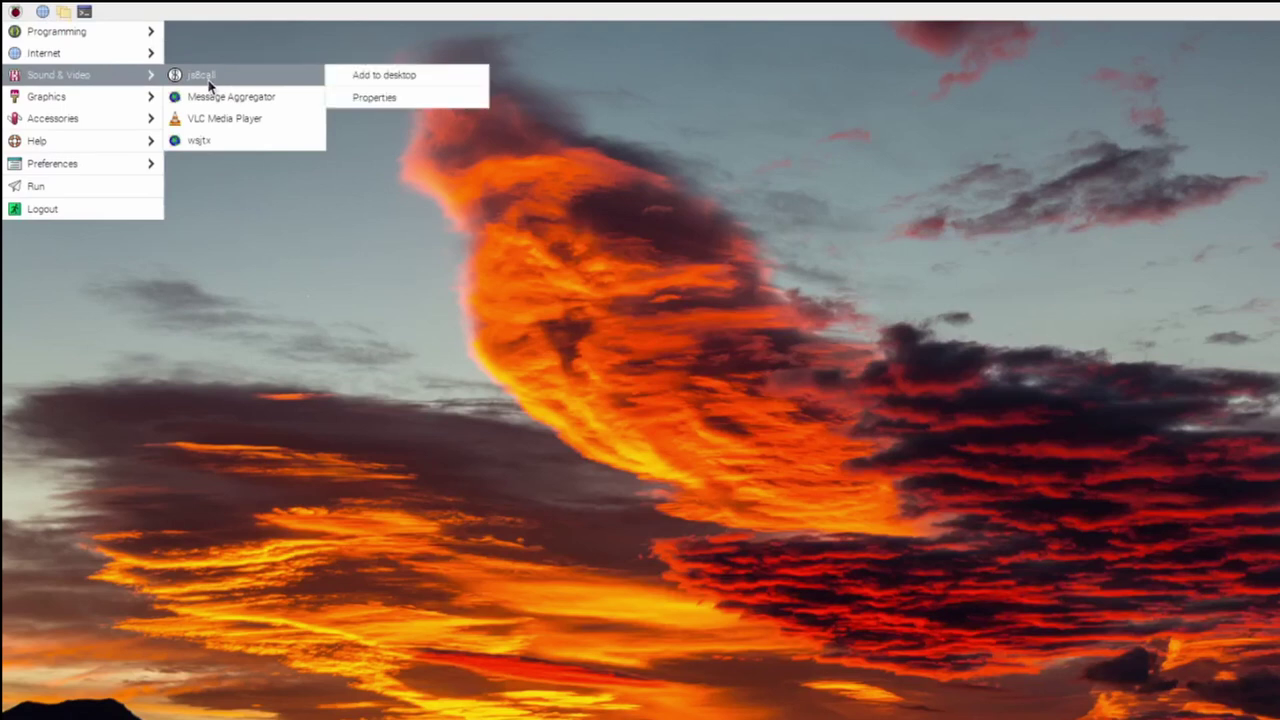
- Add a js8call shortcut to the desktop and launch JS8Call from it
{"action": "left_click", "coordinate": [365, 76]}
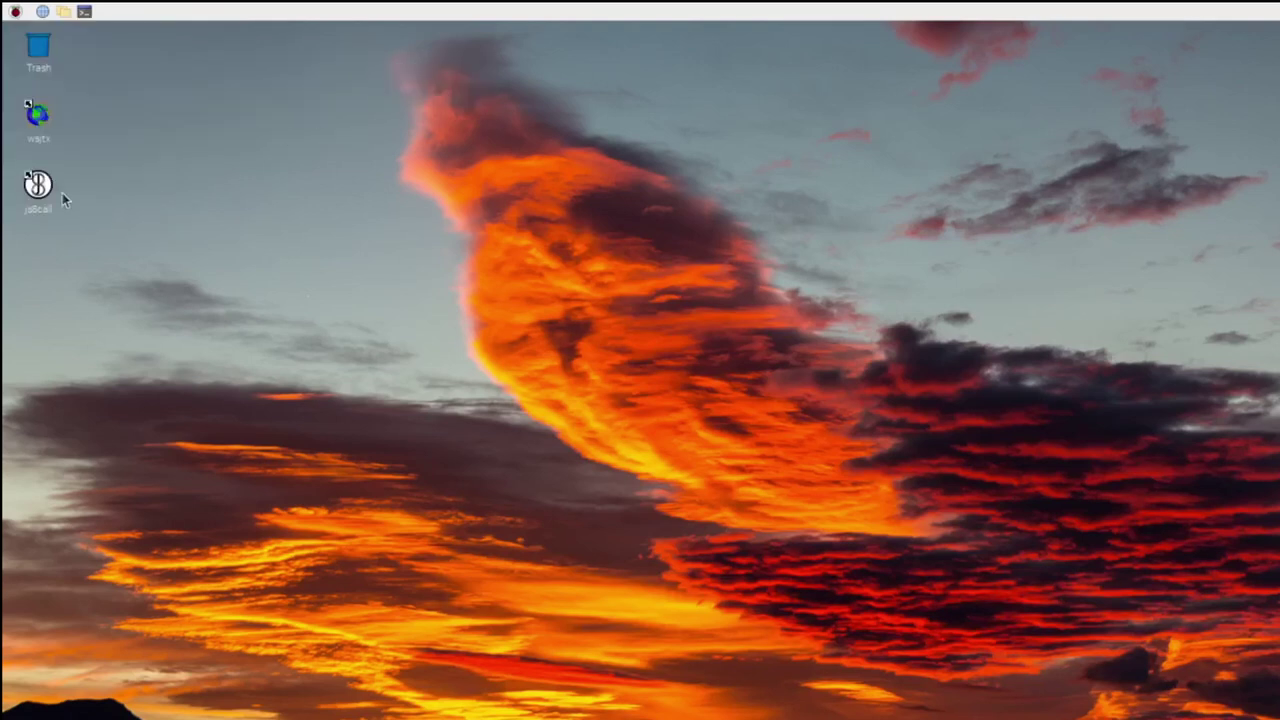
{"action": "double_click", "coordinate": [38, 190]}
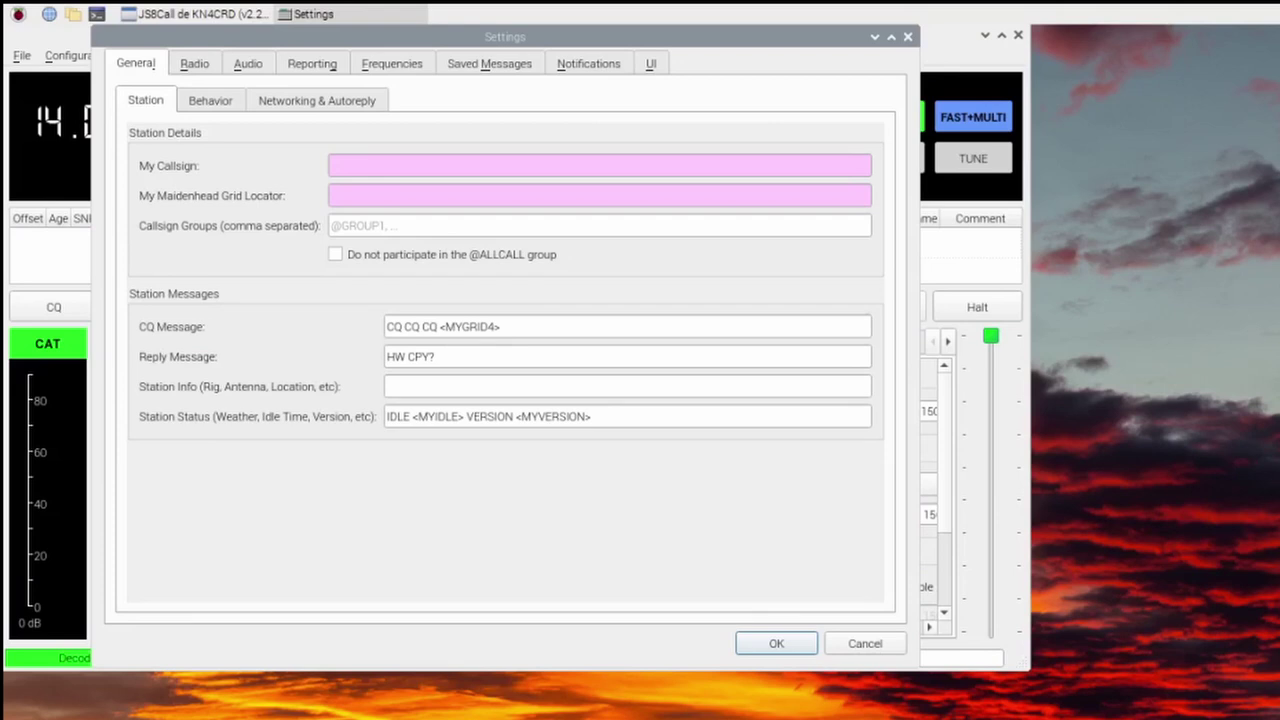
- On JS8Call's Radio tab, choose Yaesu FT-817 as the rig and set polling to 21 s
{"action": "left_click", "coordinate": [194, 63]}
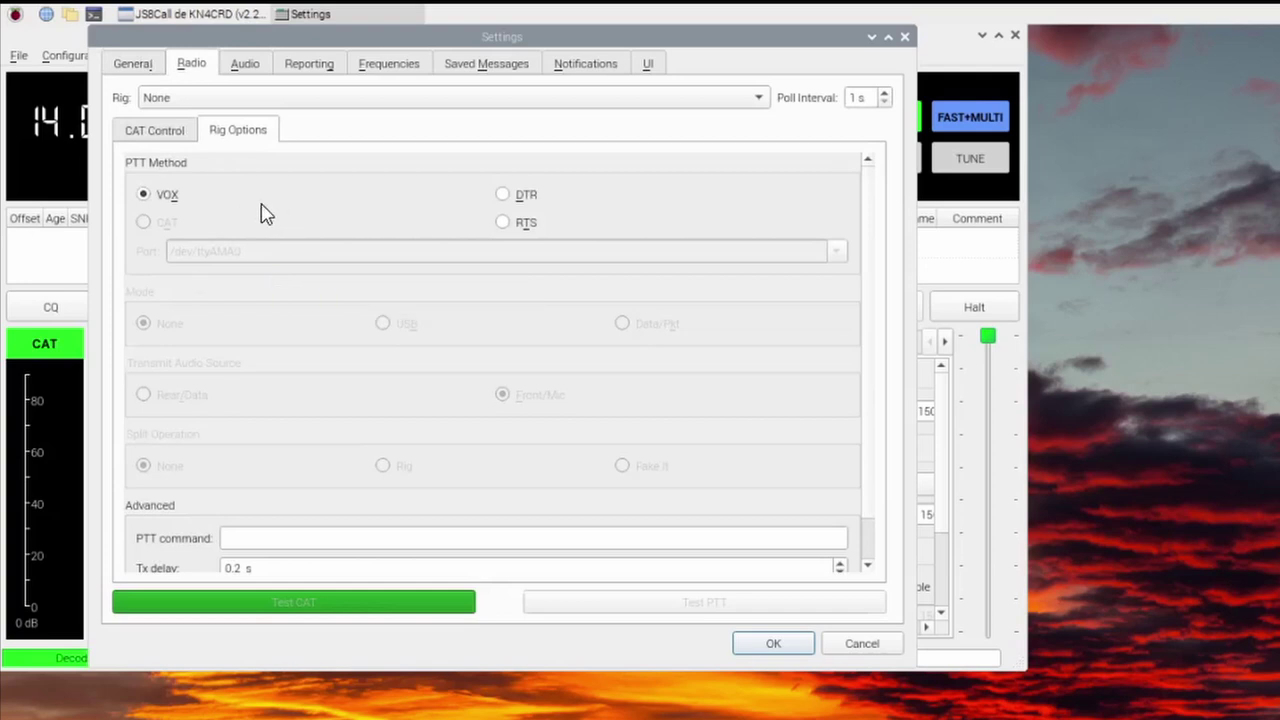
{"action": "left_click", "coordinate": [763, 105]}
{"action": "scroll", "coordinate": [300, 623], "scroll_direction": "down", "scroll_amount": 1}
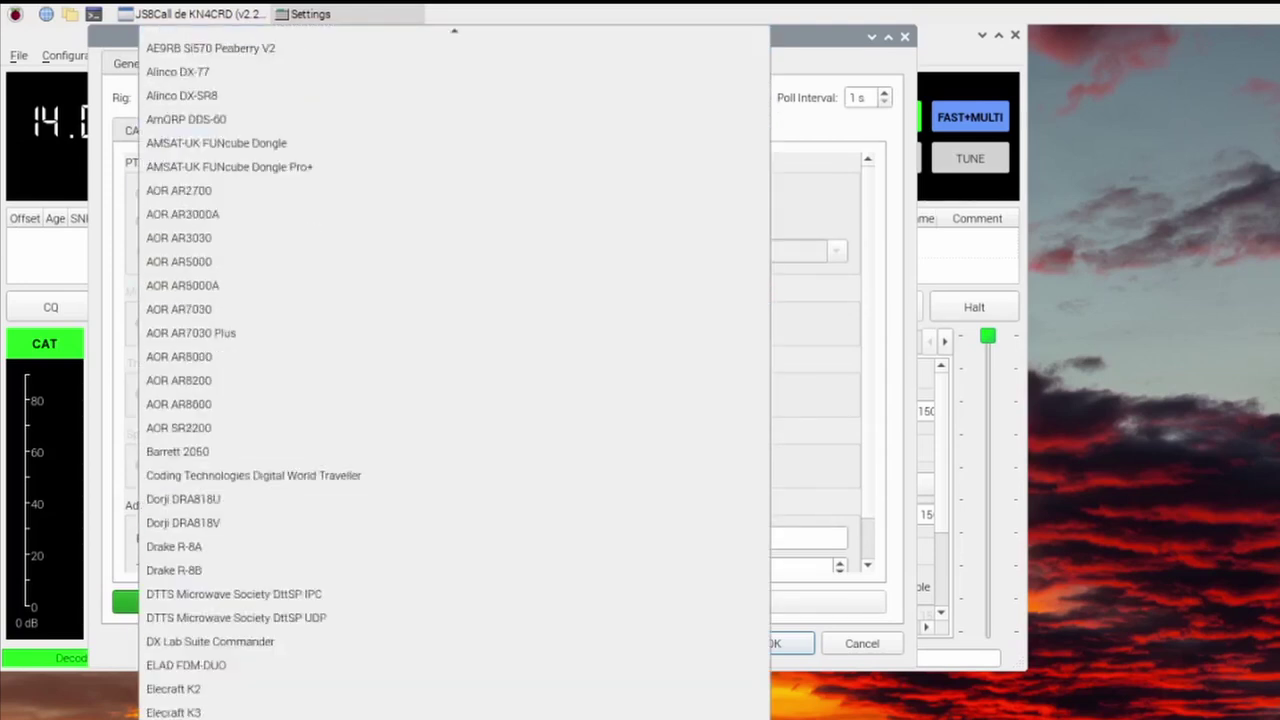
{"action": "scroll", "coordinate": [300, 600], "scroll_direction": "down", "scroll_amount": 20}
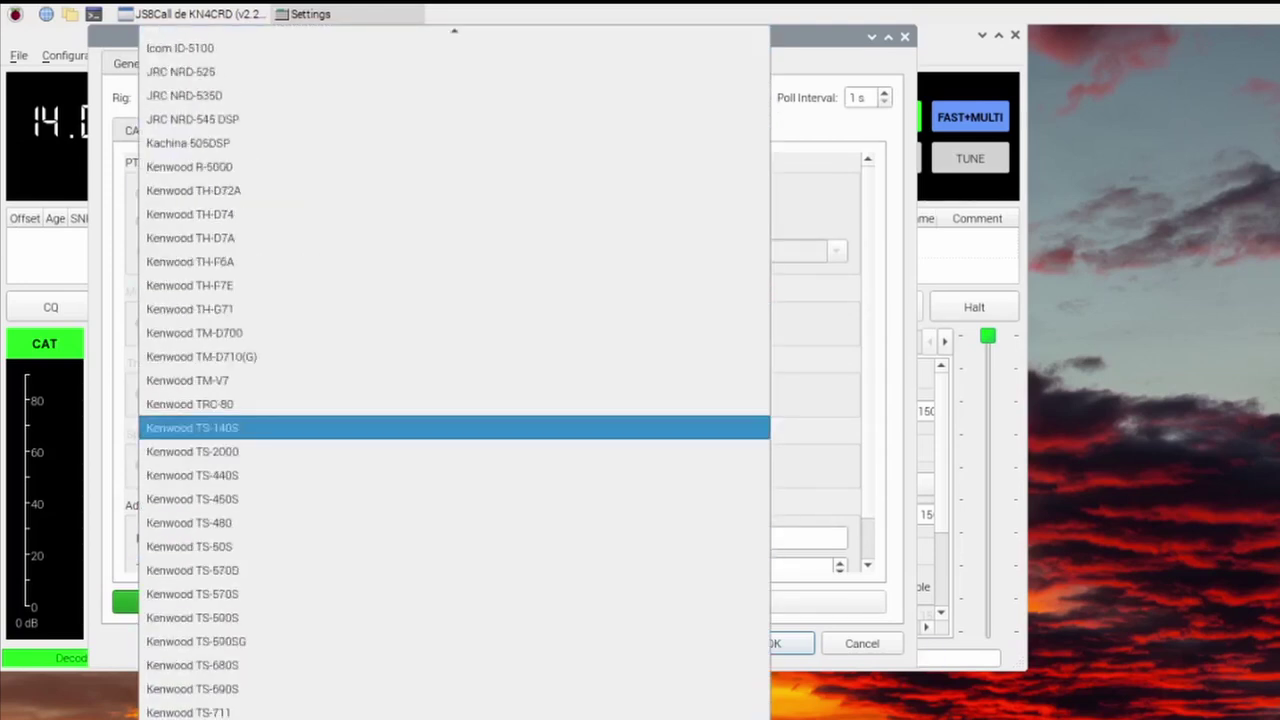
{"action": "scroll", "coordinate": [297, 586], "scroll_direction": "down", "scroll_amount": 20}
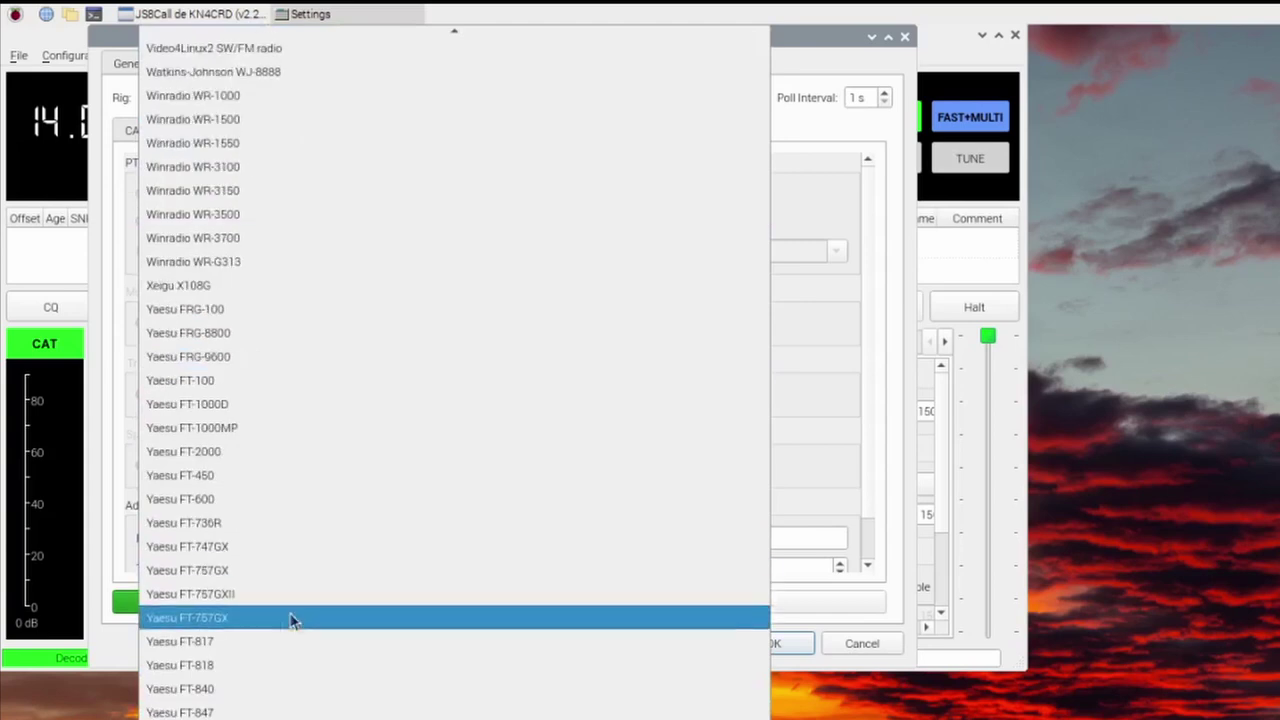
{"action": "left_click", "coordinate": [250, 642]}
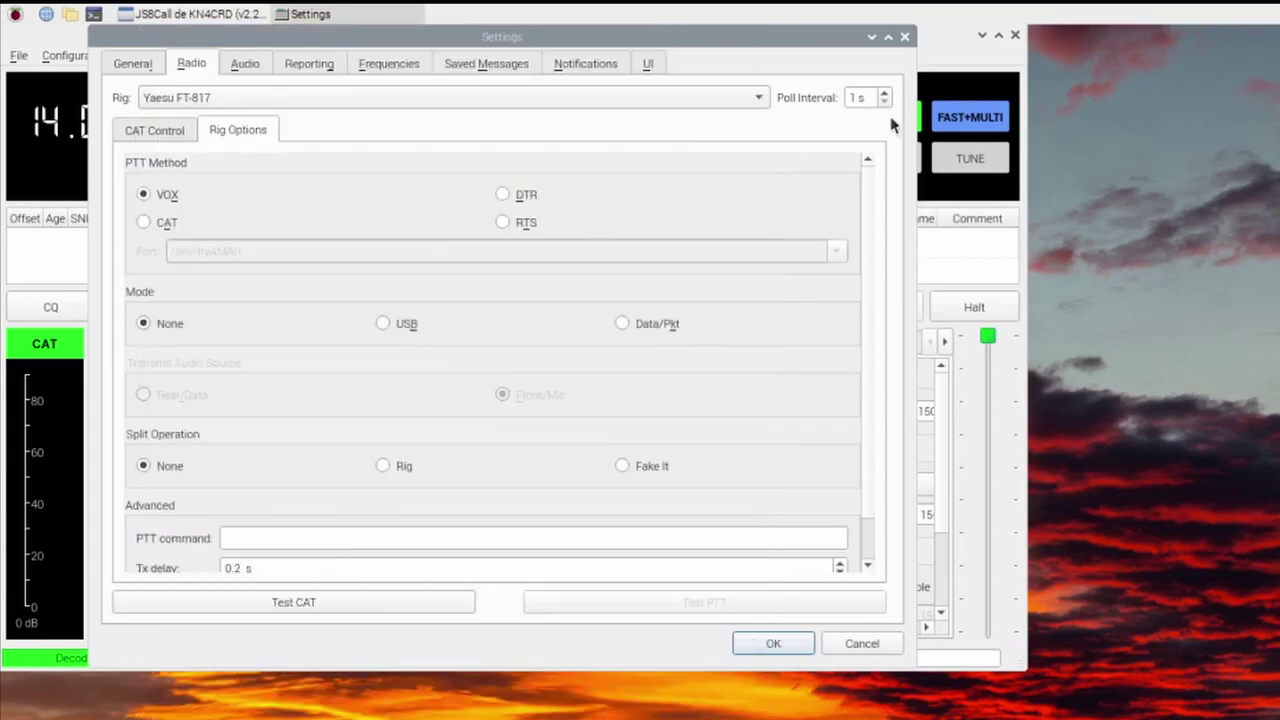
{"action": "double_click", "coordinate": [857, 97]}
{"action": "type", "text": "1"}
- Set the CAT serial link to 38400 baud, eight data bits, one stop bit, no handshake
{"action": "left_click", "coordinate": [159, 134]}
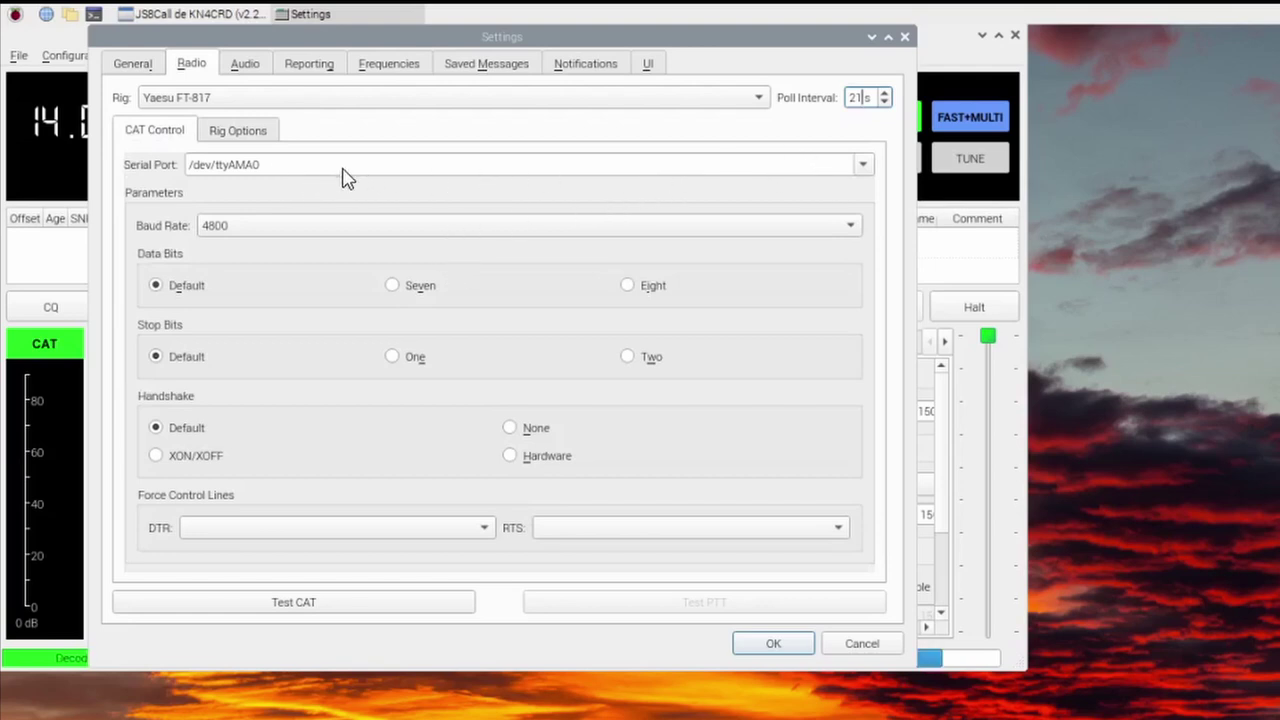
{"action": "left_click", "coordinate": [248, 238]}
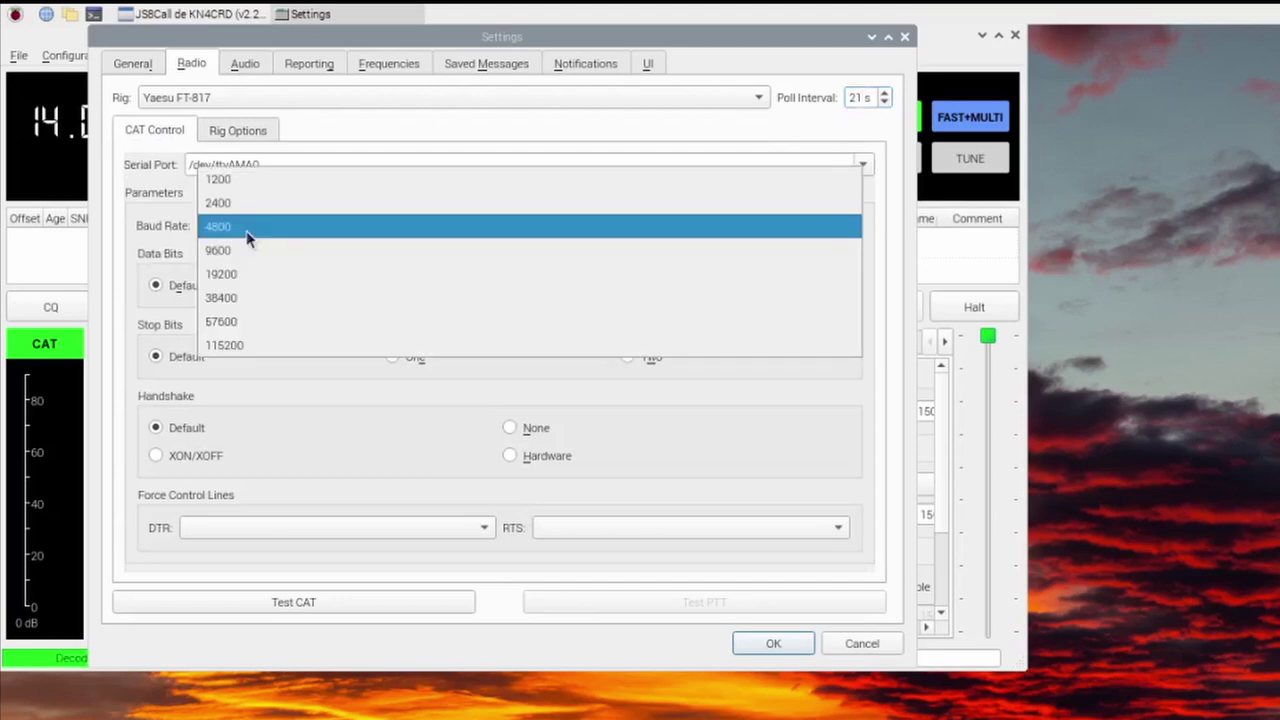
{"action": "left_click", "coordinate": [274, 308]}
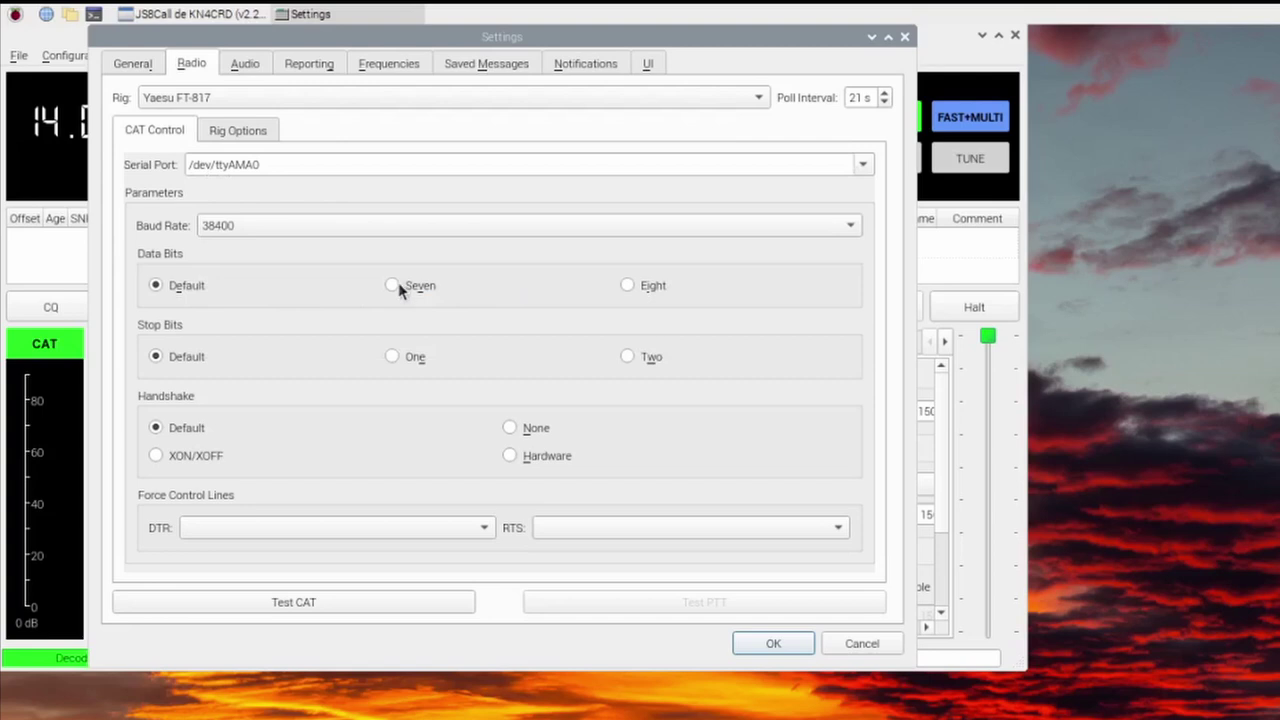
{"action": "left_click", "coordinate": [627, 287]}
{"action": "left_click", "coordinate": [391, 357]}
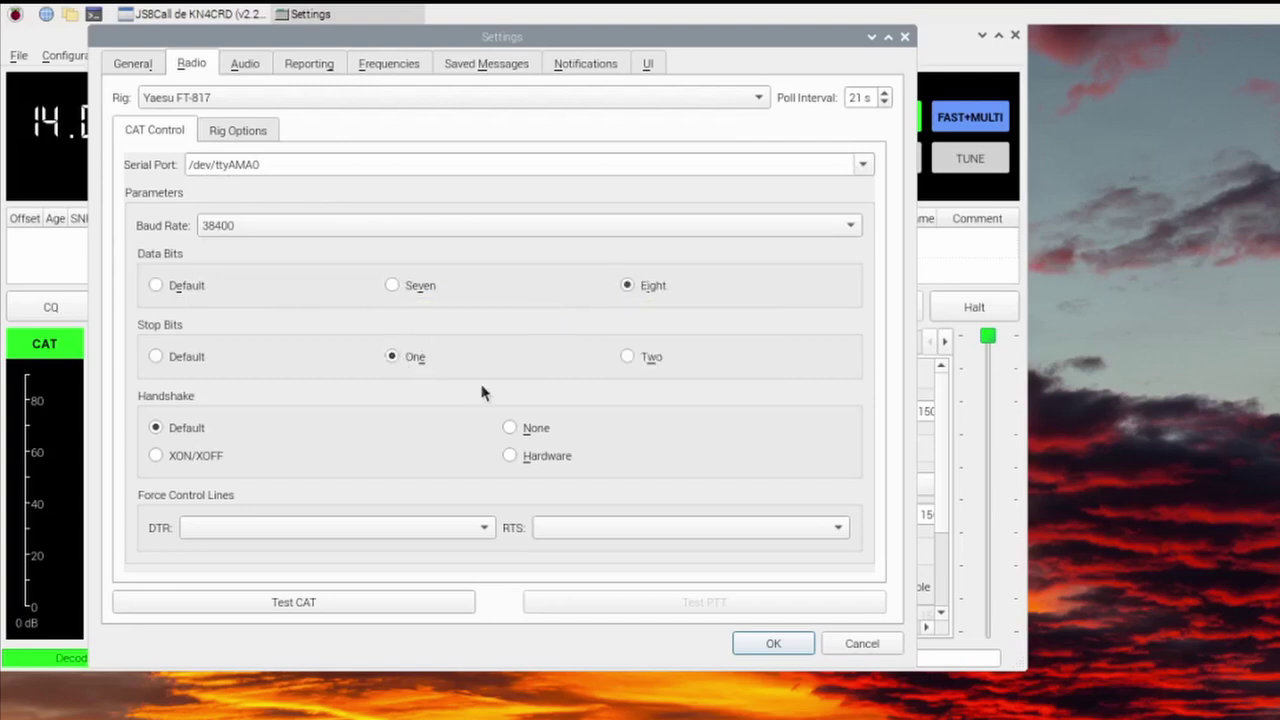
{"action": "left_click", "coordinate": [514, 429]}
{"action": "left_click", "coordinate": [224, 130]}
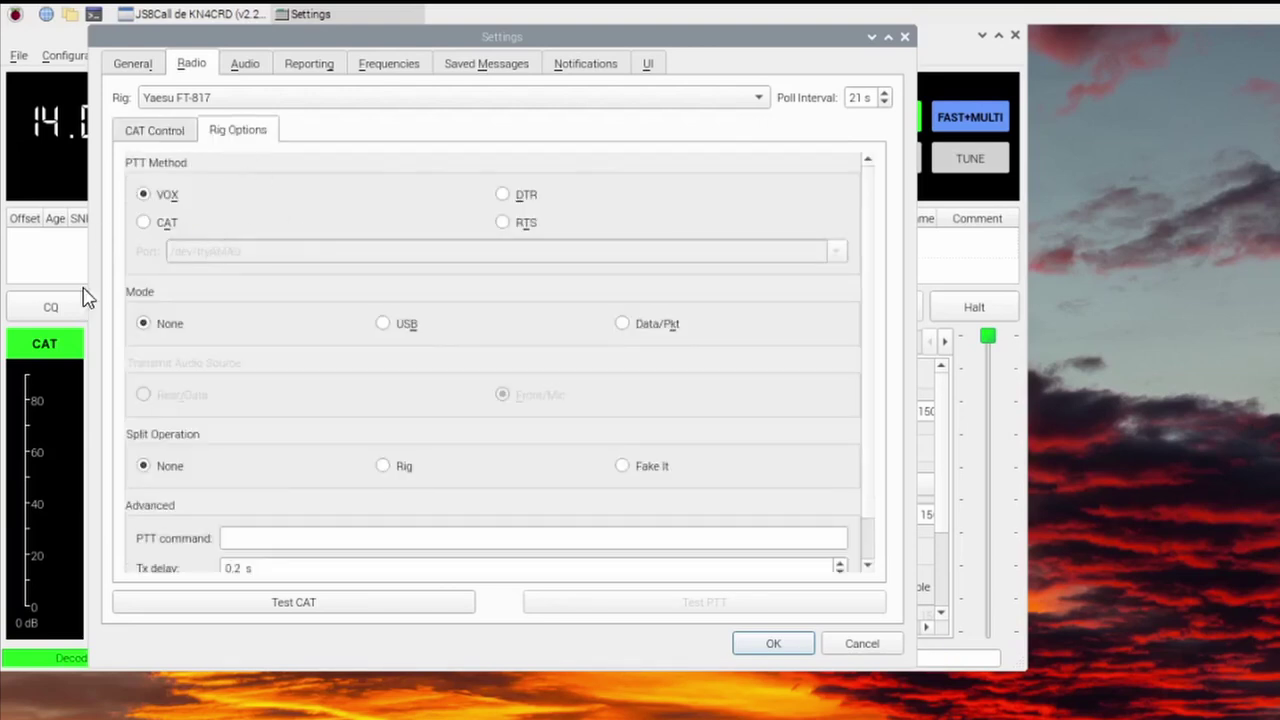
- Set push-to-talk to CAT and the rig mode to USB in Rig Options
{"action": "left_click", "coordinate": [147, 222]}
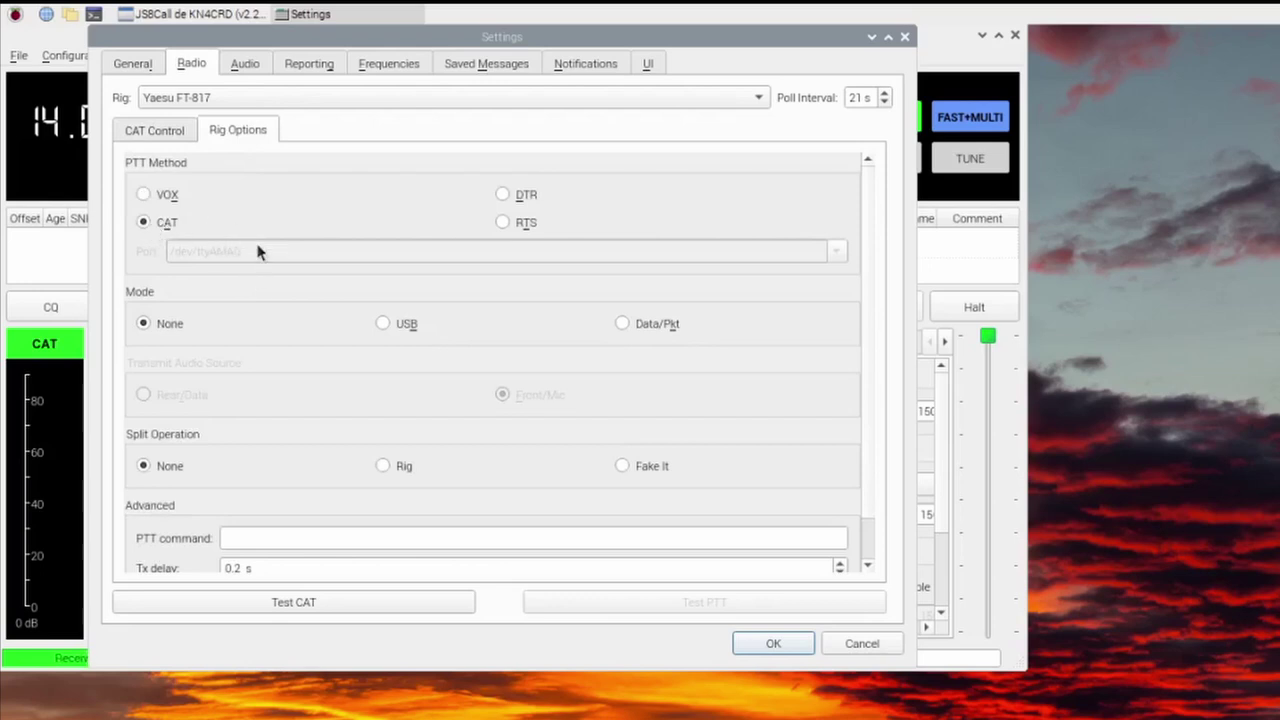
{"action": "left_click", "coordinate": [384, 324]}
{"action": "scroll", "coordinate": [297, 451], "scroll_direction": "down", "scroll_amount": 1}
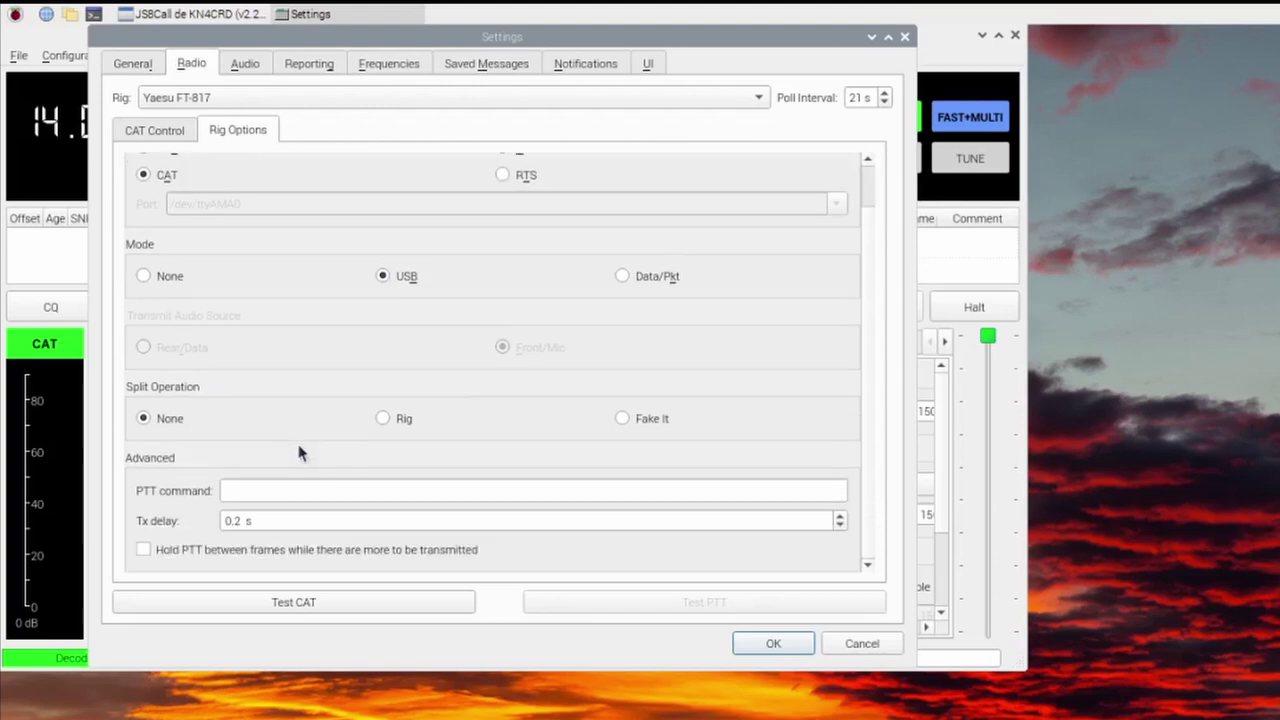
- Test CAT control, keep the analog-stereo monitor input soundcard, then close Settings and JS8Call
{"action": "left_click", "coordinate": [303, 605]}
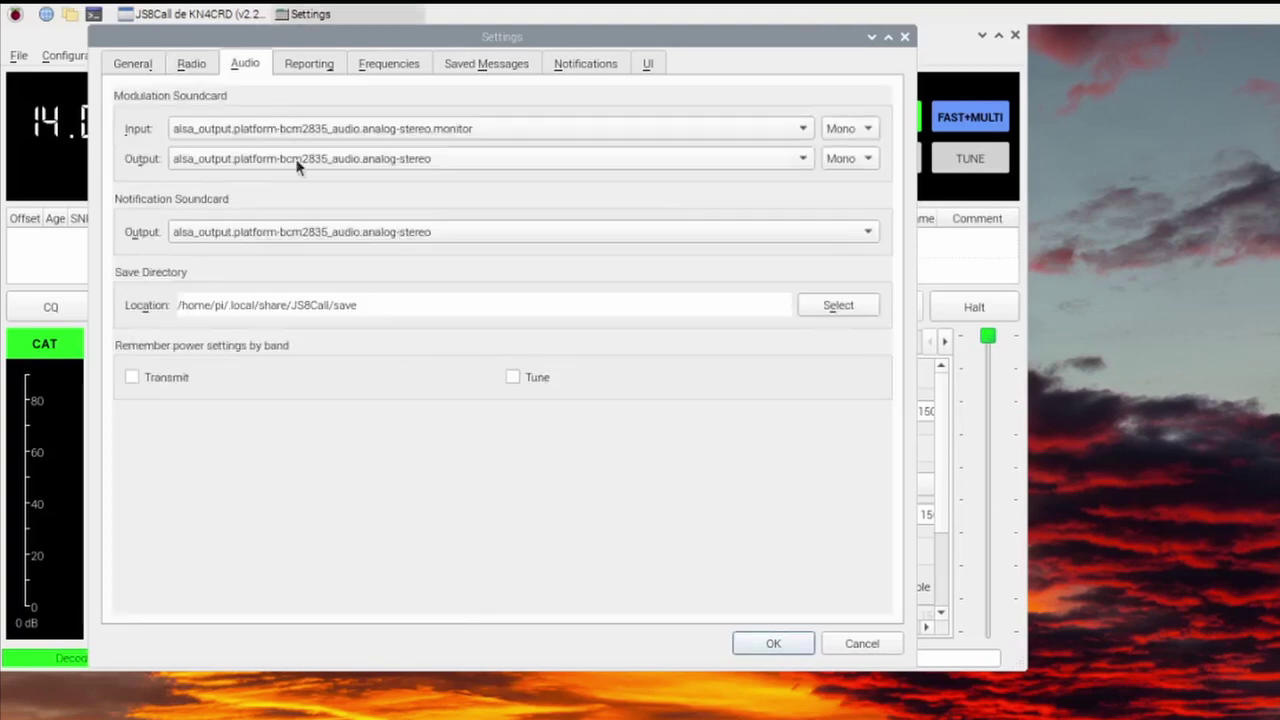
{"action": "left_click", "coordinate": [244, 63]}
{"action": "left_click", "coordinate": [804, 129]}
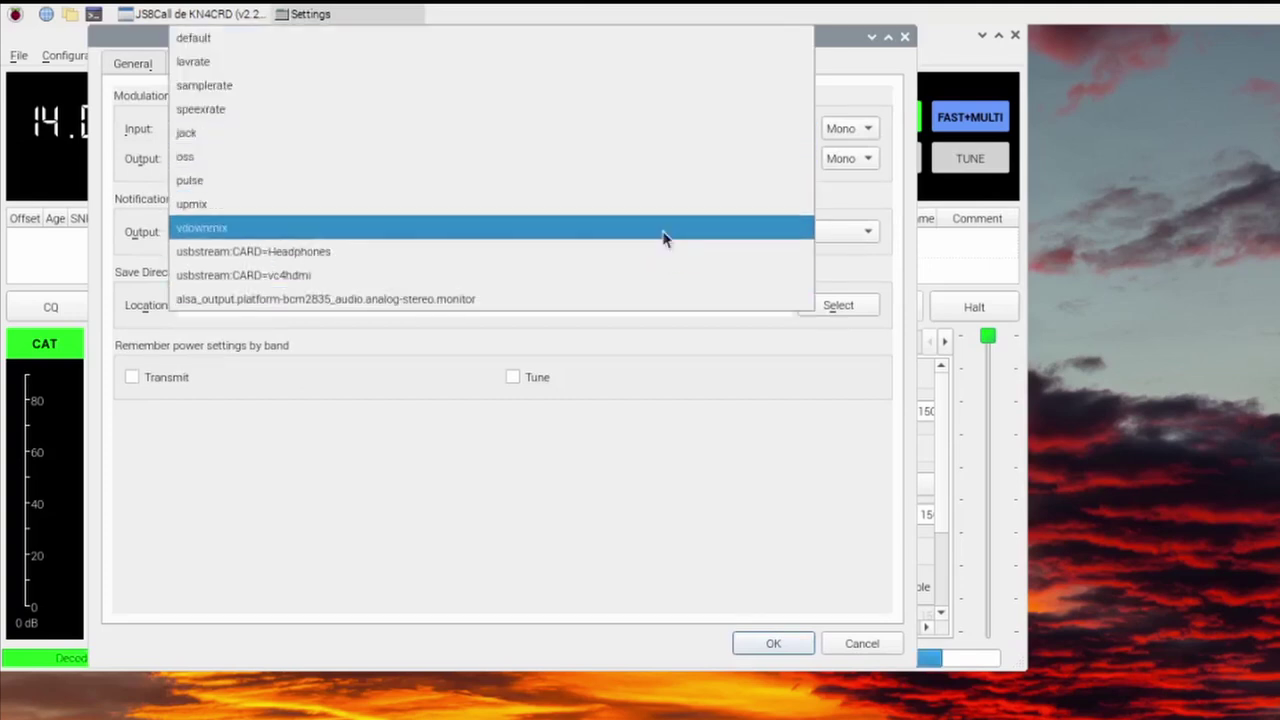
{"action": "left_click", "coordinate": [834, 498]}
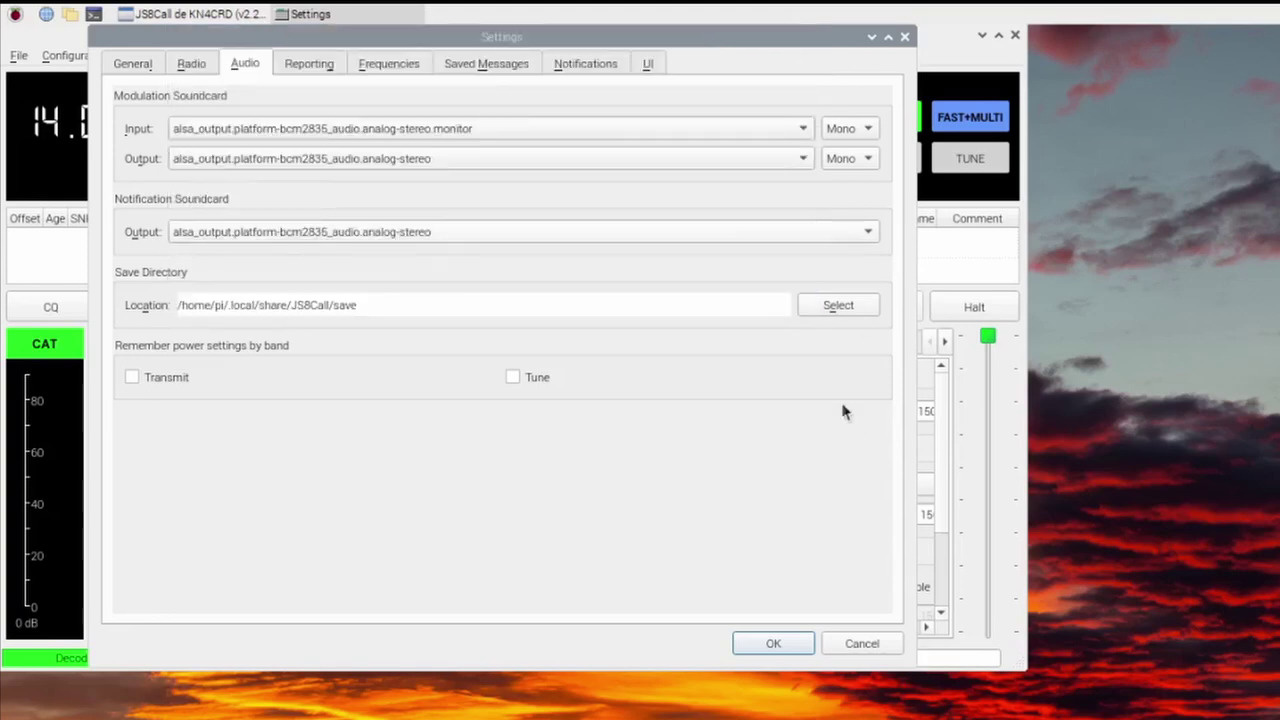
{"action": "left_click", "coordinate": [864, 643]}
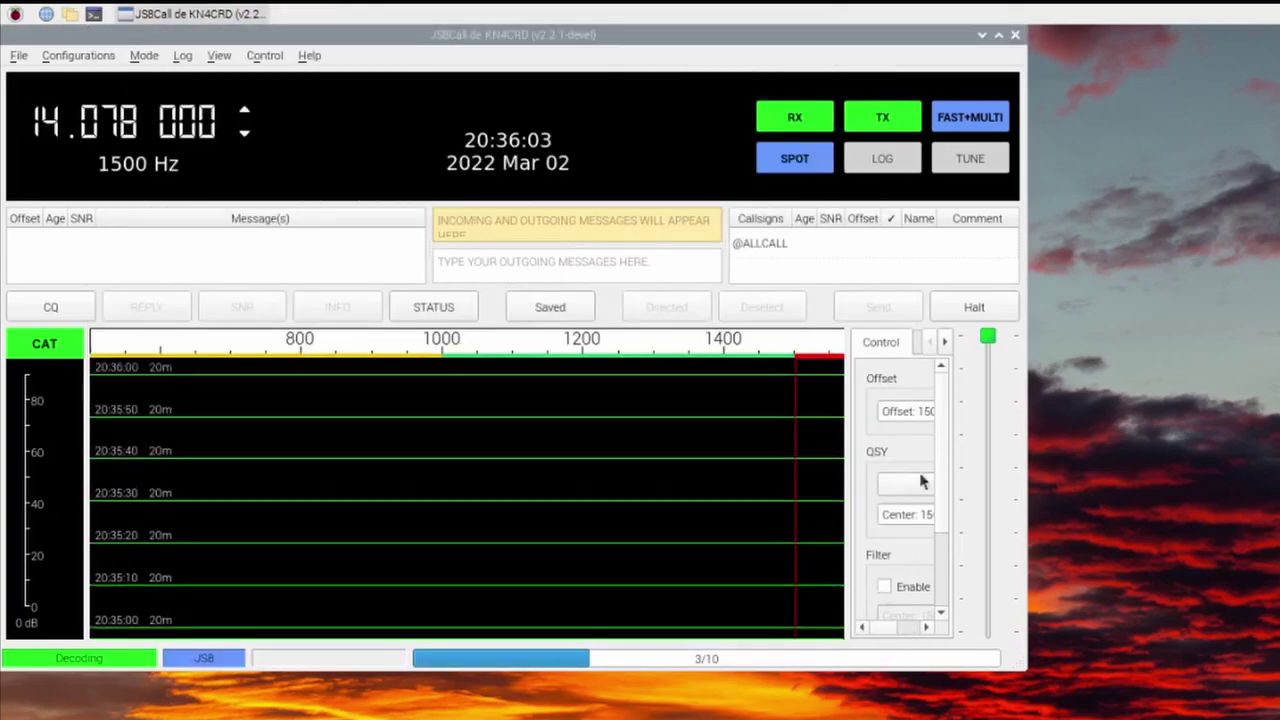
{"action": "left_click", "coordinate": [1015, 35]}
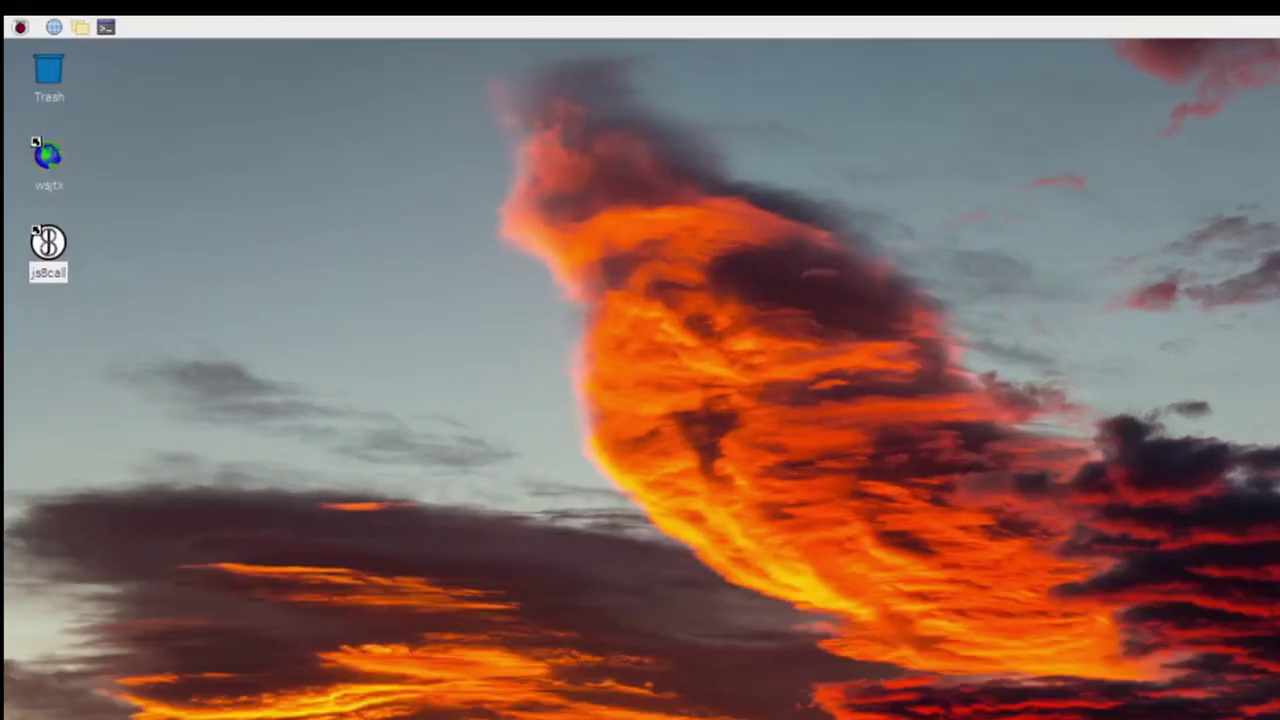
- Launch Add / Remove Software from the Preferences menu
{"action": "left_click", "coordinate": [18, 30]}
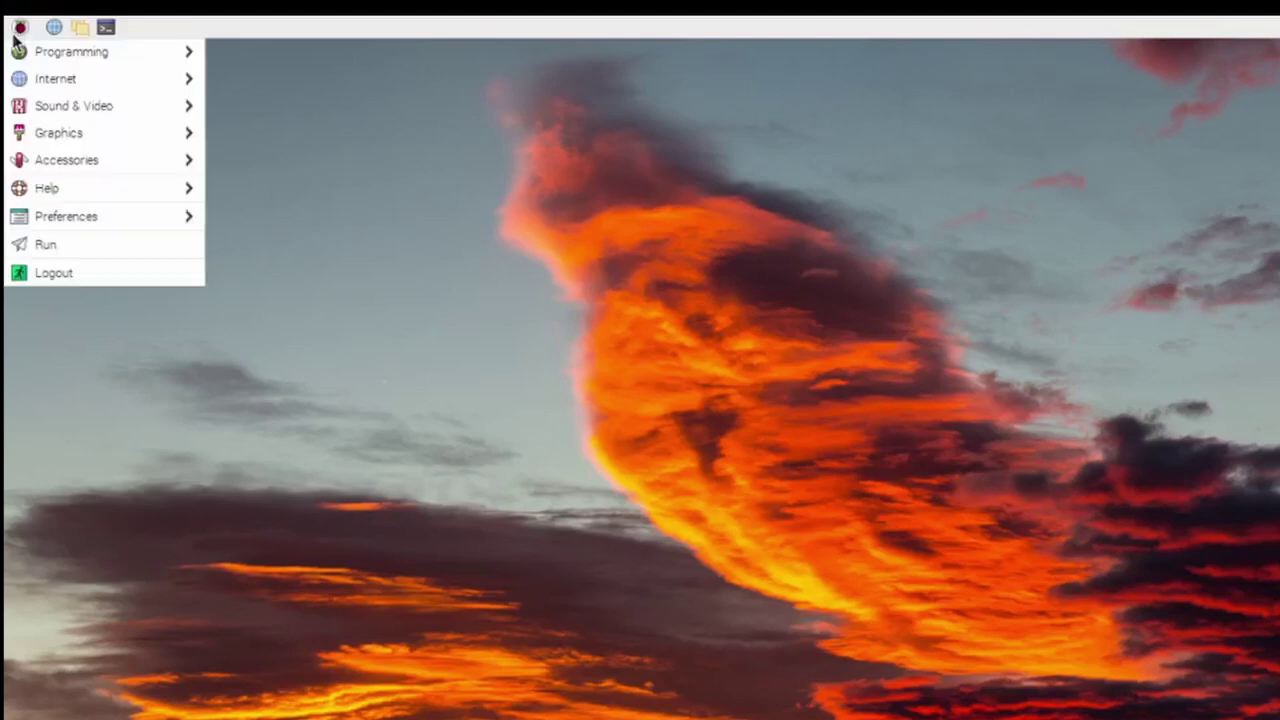
{"action": "mouse_move", "coordinate": [95, 220]}
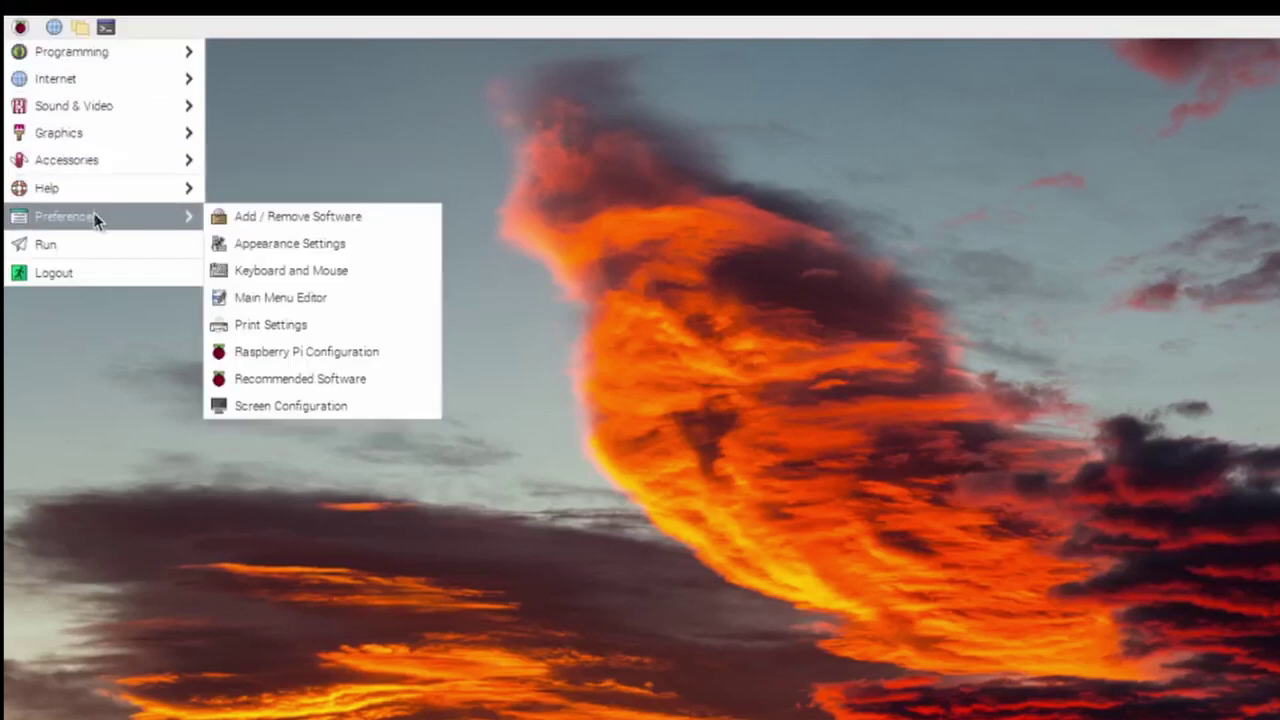
{"action": "left_click", "coordinate": [237, 233]}
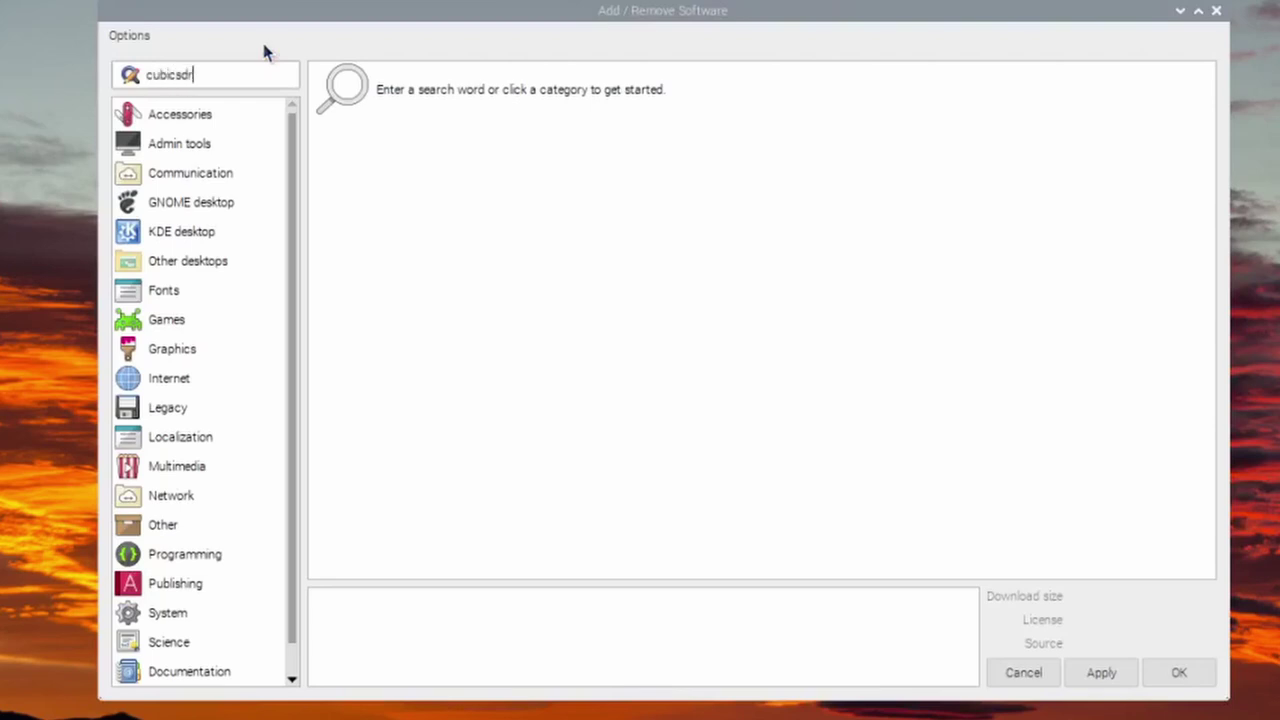
- Search for cubicsdr, mark the package and install it, authorizing with the account password
{"action": "key", "text": "Return"}
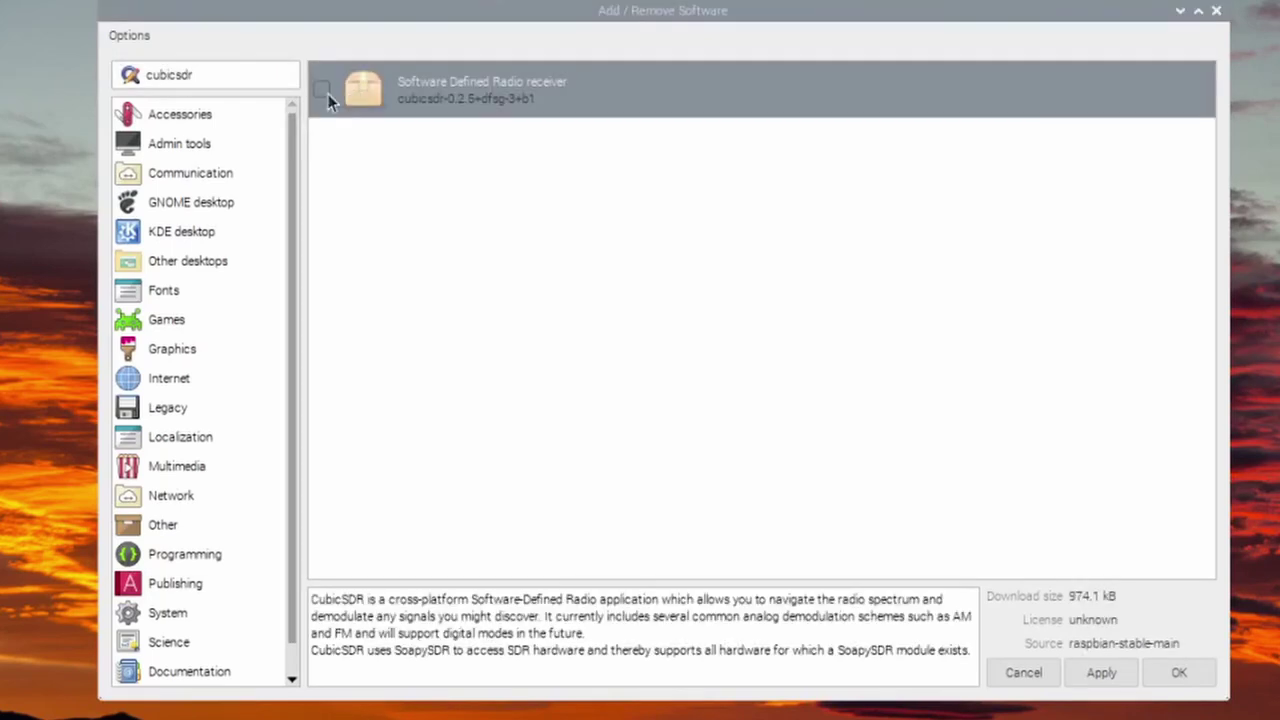
{"action": "left_click", "coordinate": [322, 92]}
{"action": "left_click", "coordinate": [1101, 672]}
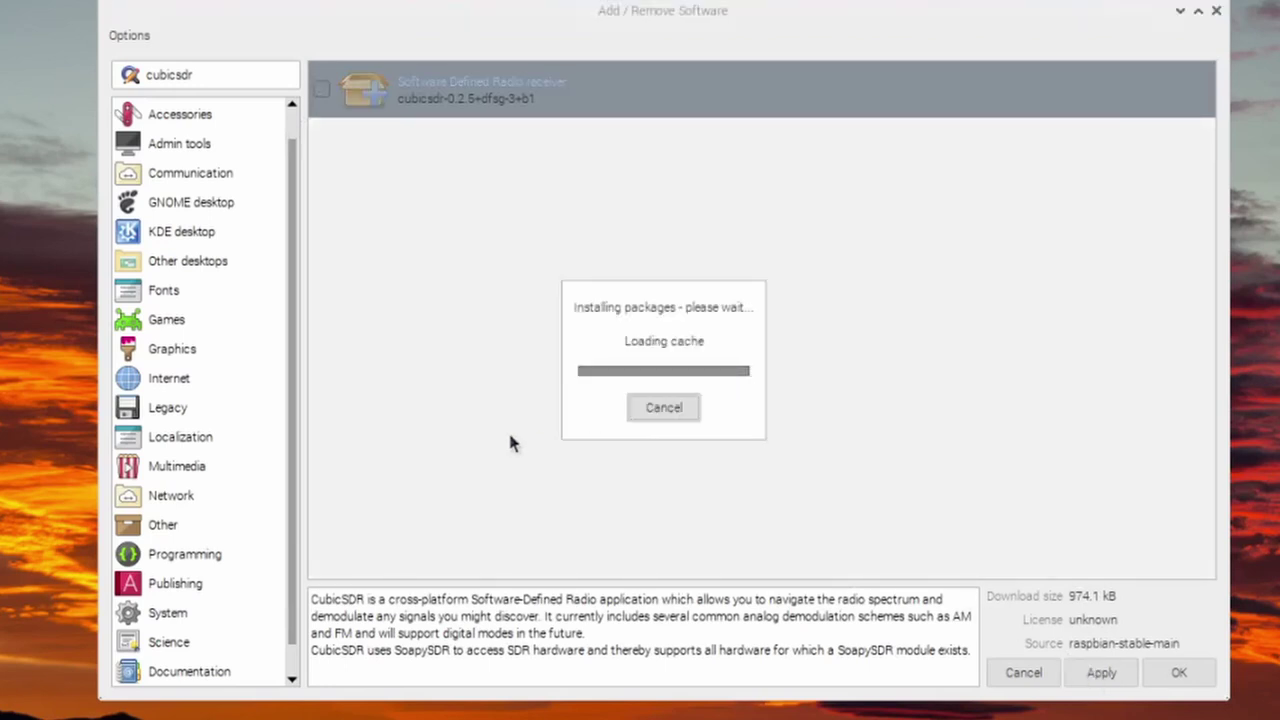
{"action": "type", "text": "raspberry"}
{"action": "key", "text": "Return"}
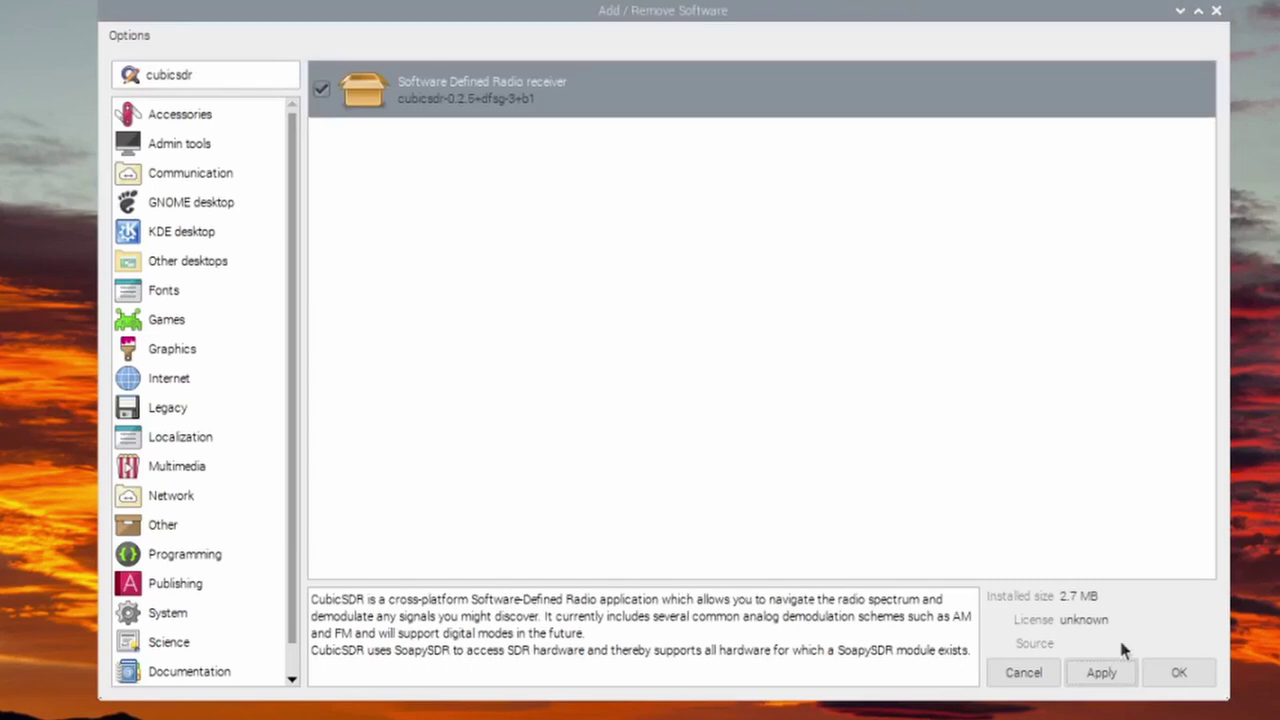
- Close the installer and add CubicSDR from Menu > Other to the desktop
{"action": "left_click", "coordinate": [1180, 673]}
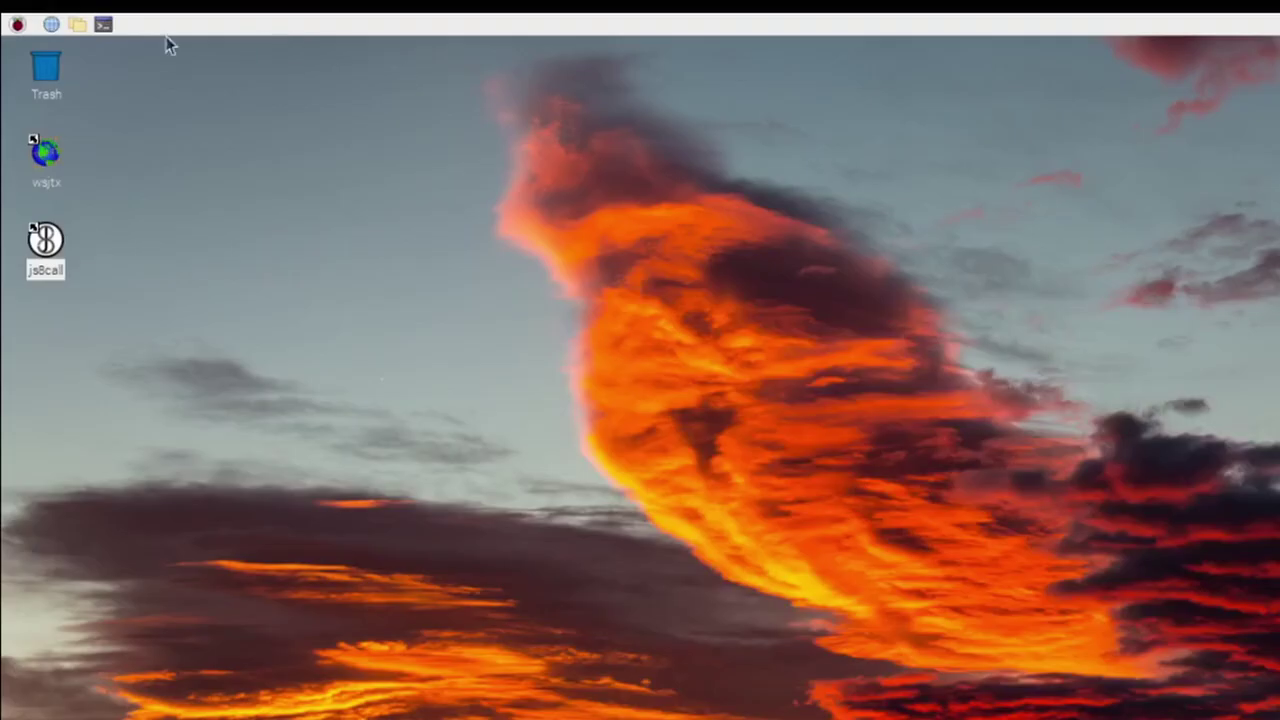
{"action": "left_click", "coordinate": [17, 26]}
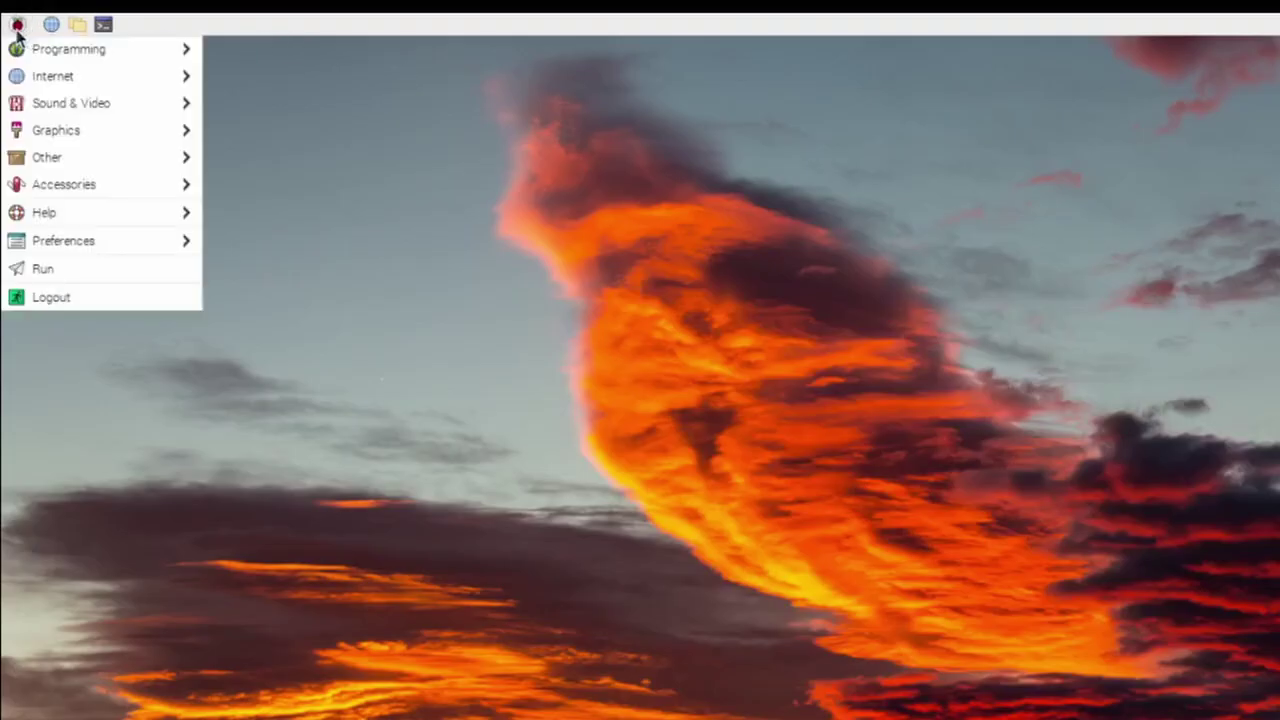
{"action": "mouse_move", "coordinate": [62, 84]}
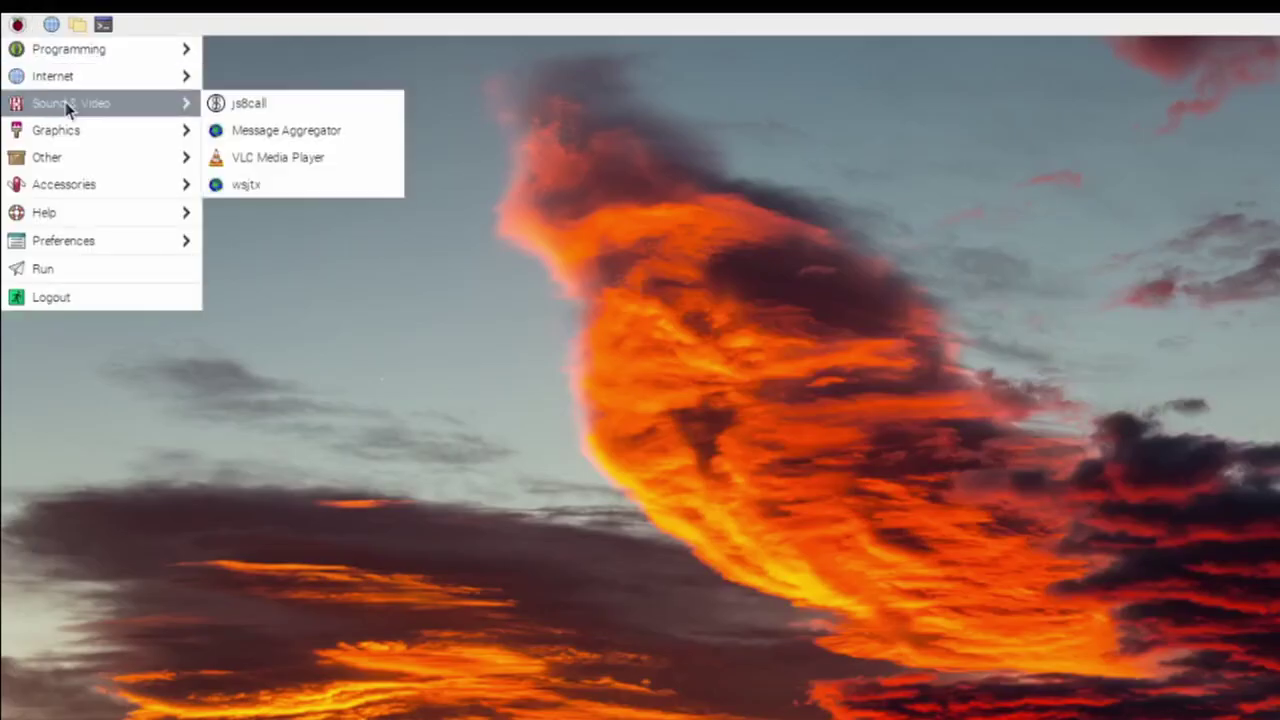
{"action": "mouse_move", "coordinate": [91, 160]}
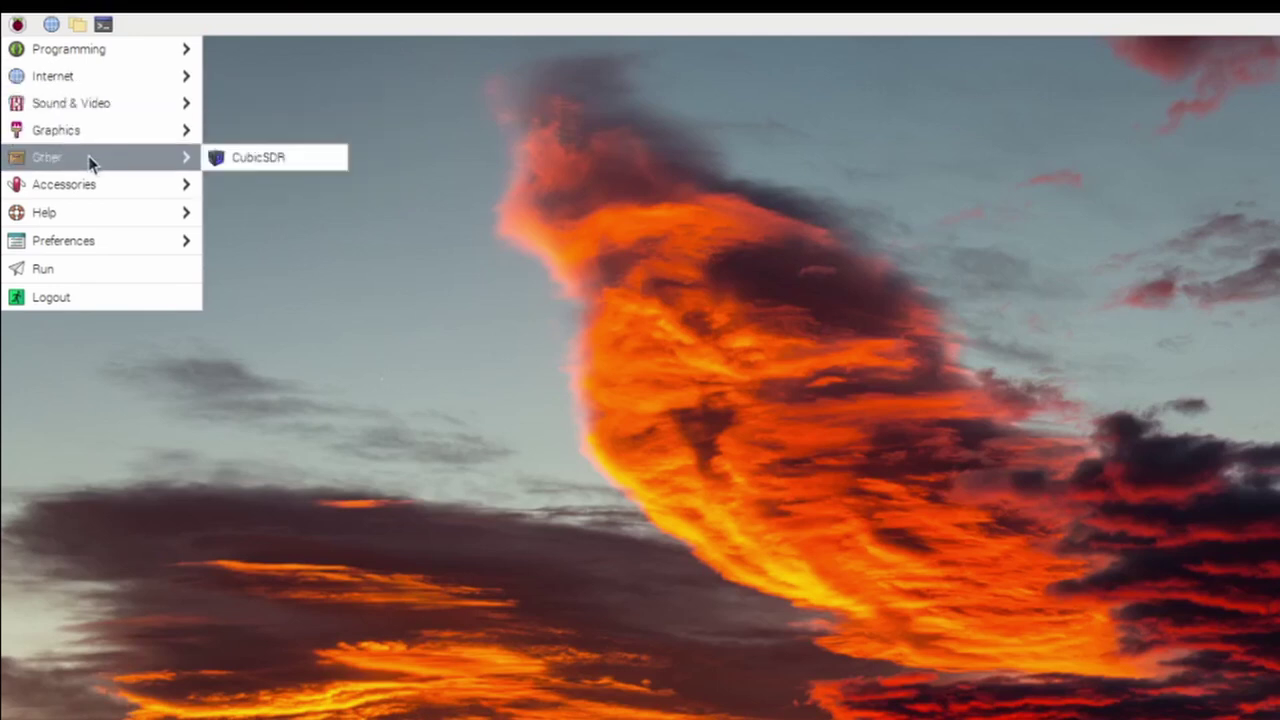
{"action": "right_click", "coordinate": [236, 158]}
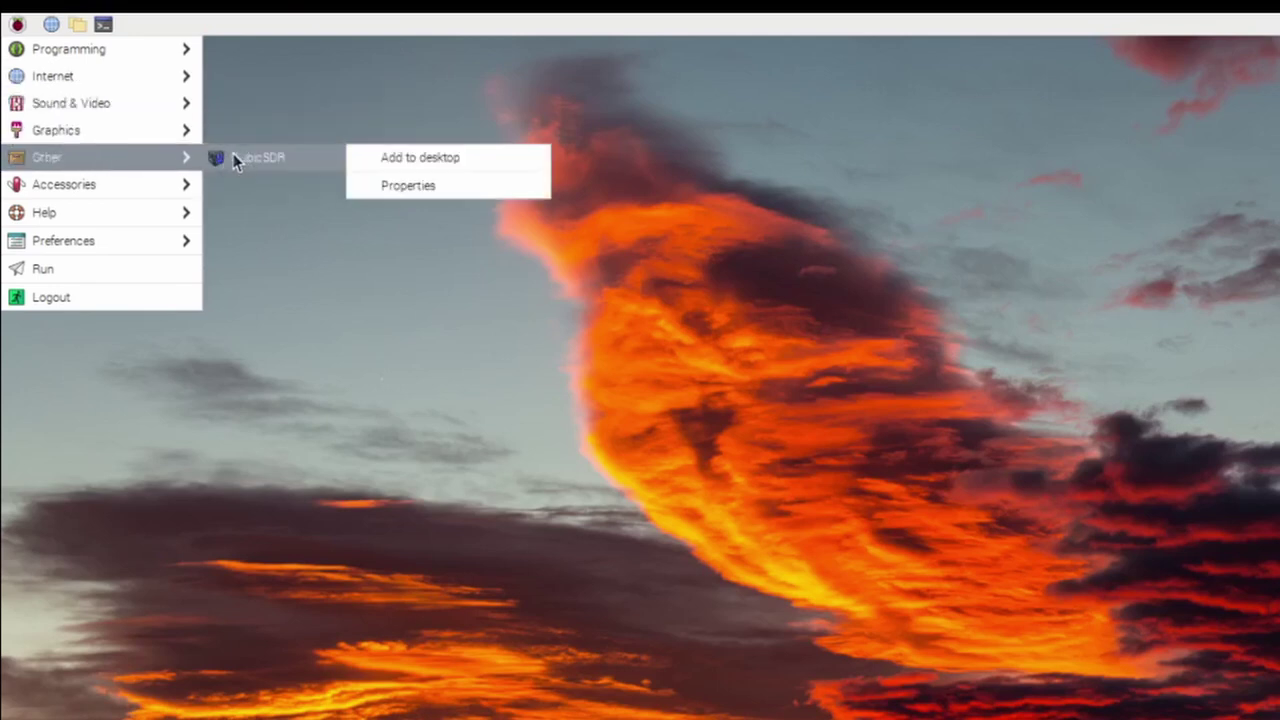
{"action": "left_click", "coordinate": [441, 163]}
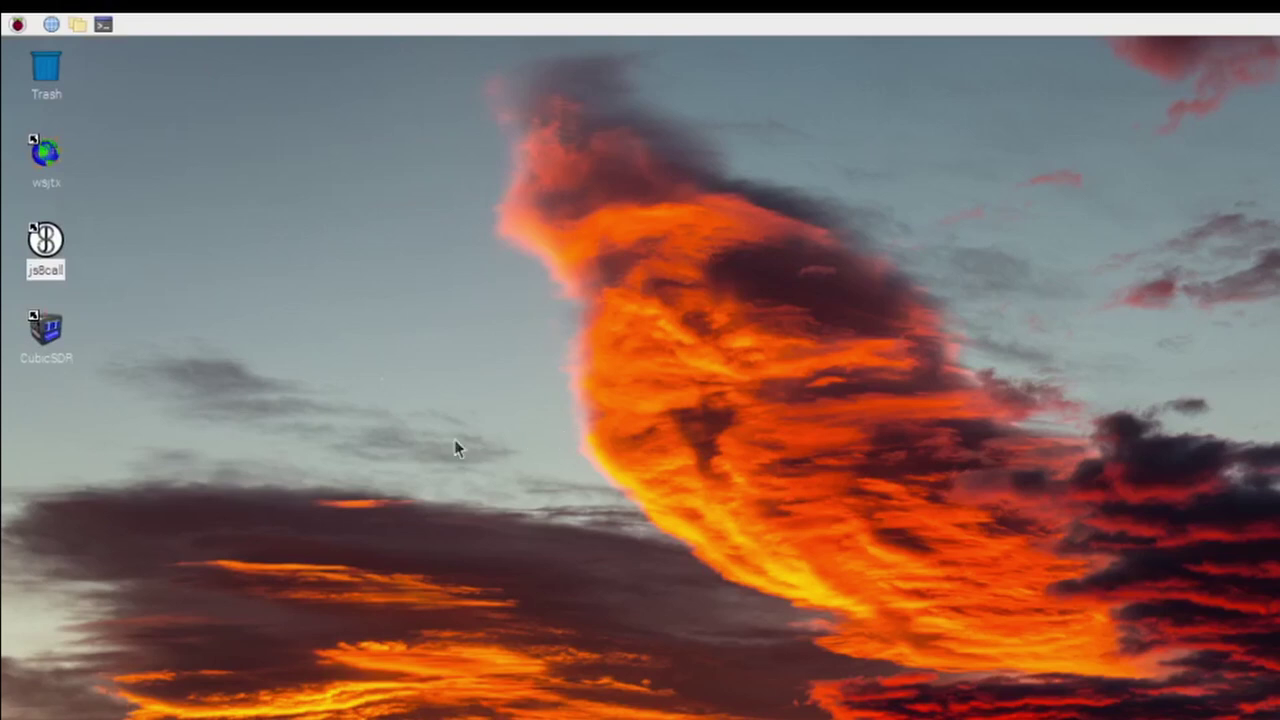
- Launch CubicSDR from its desktop icon and start the Generic RTL2832U device
{"action": "double_click", "coordinate": [46, 330]}
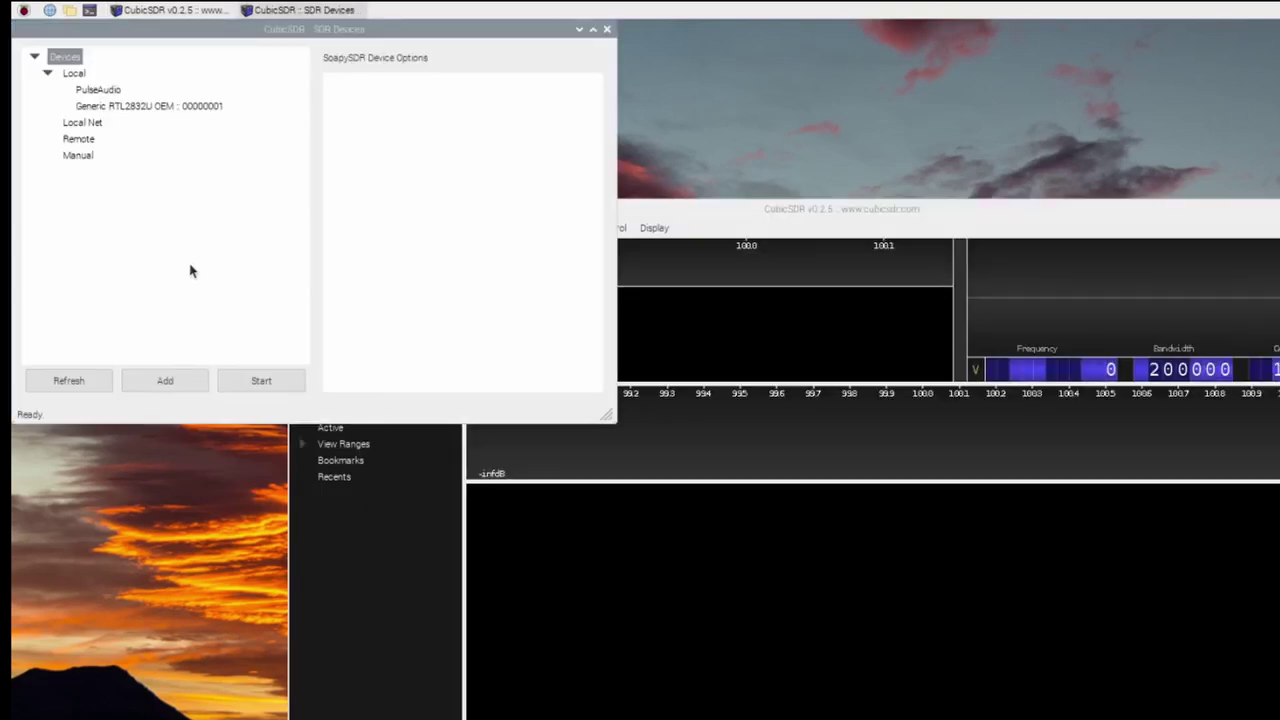
{"action": "left_click", "coordinate": [141, 108]}
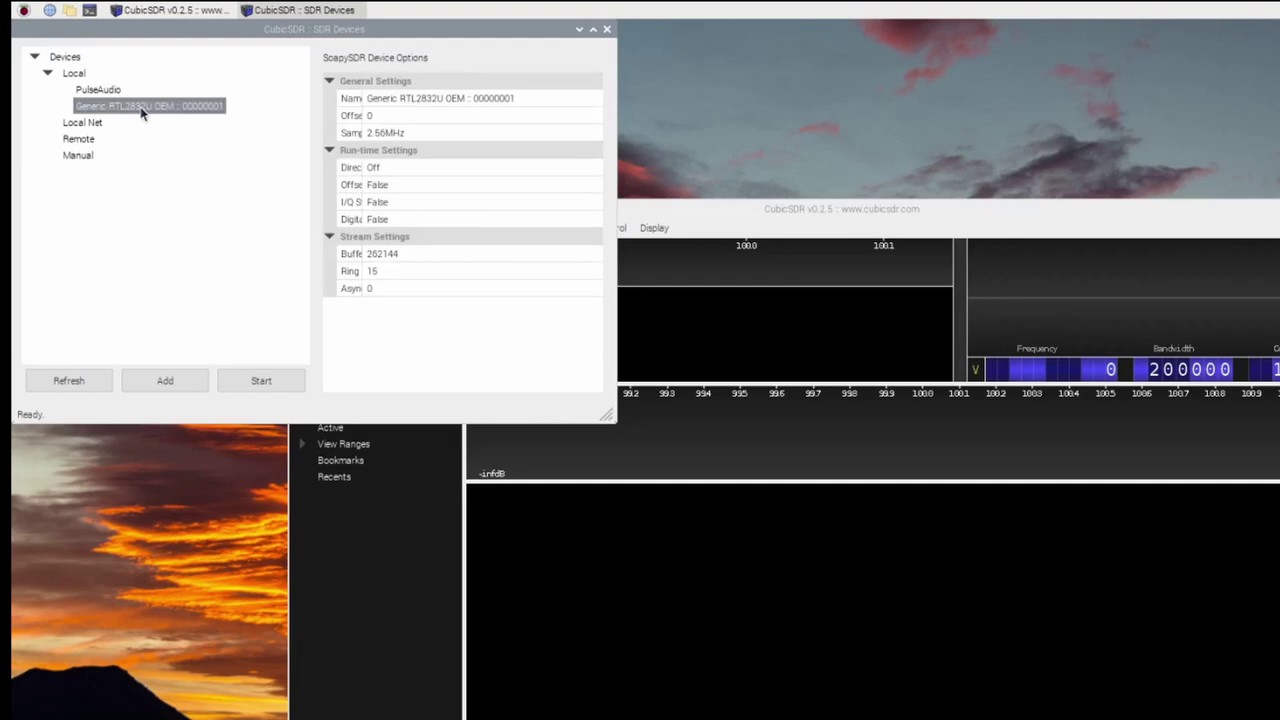
{"action": "left_click", "coordinate": [261, 381]}
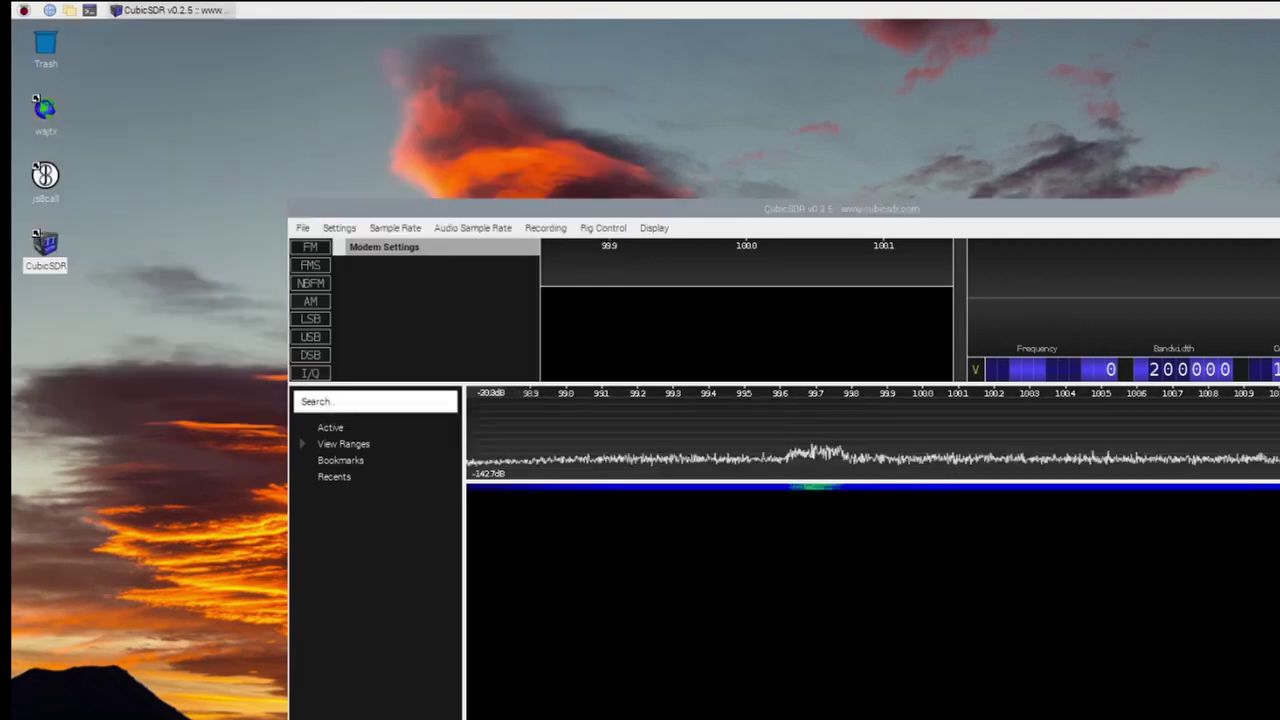